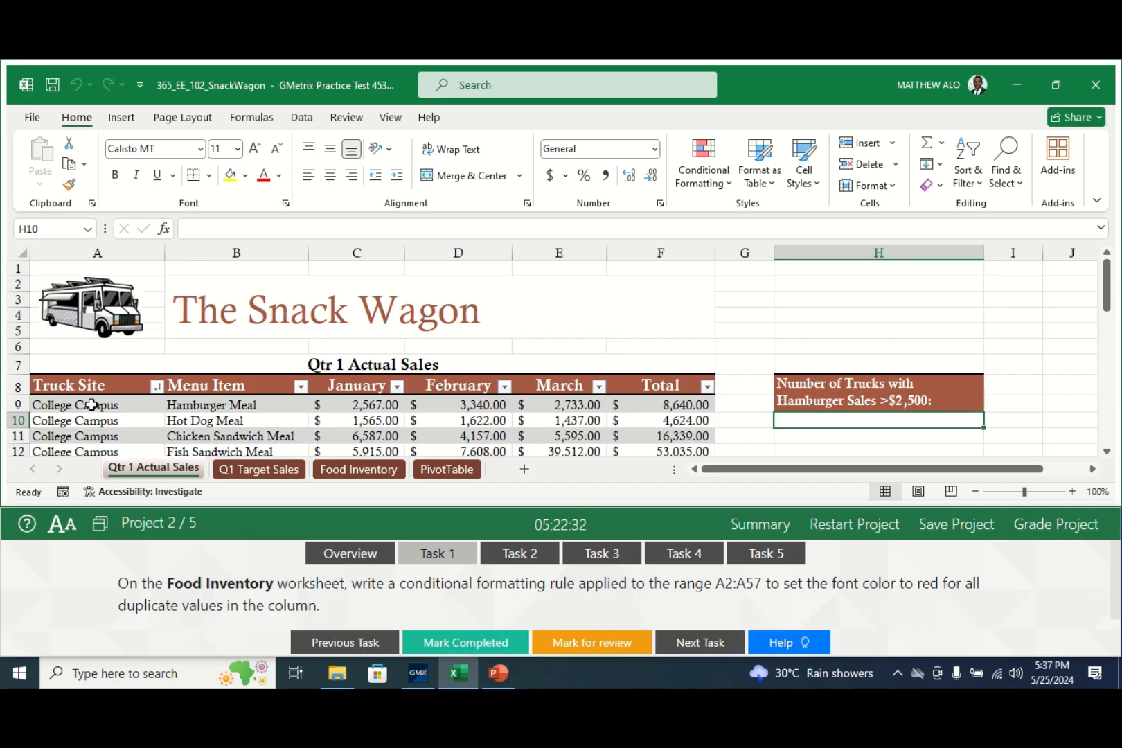
On the Food Inventory worksheet, start a new conditional formatting rule for duplicate values in the range A2:A57
click(352, 471)
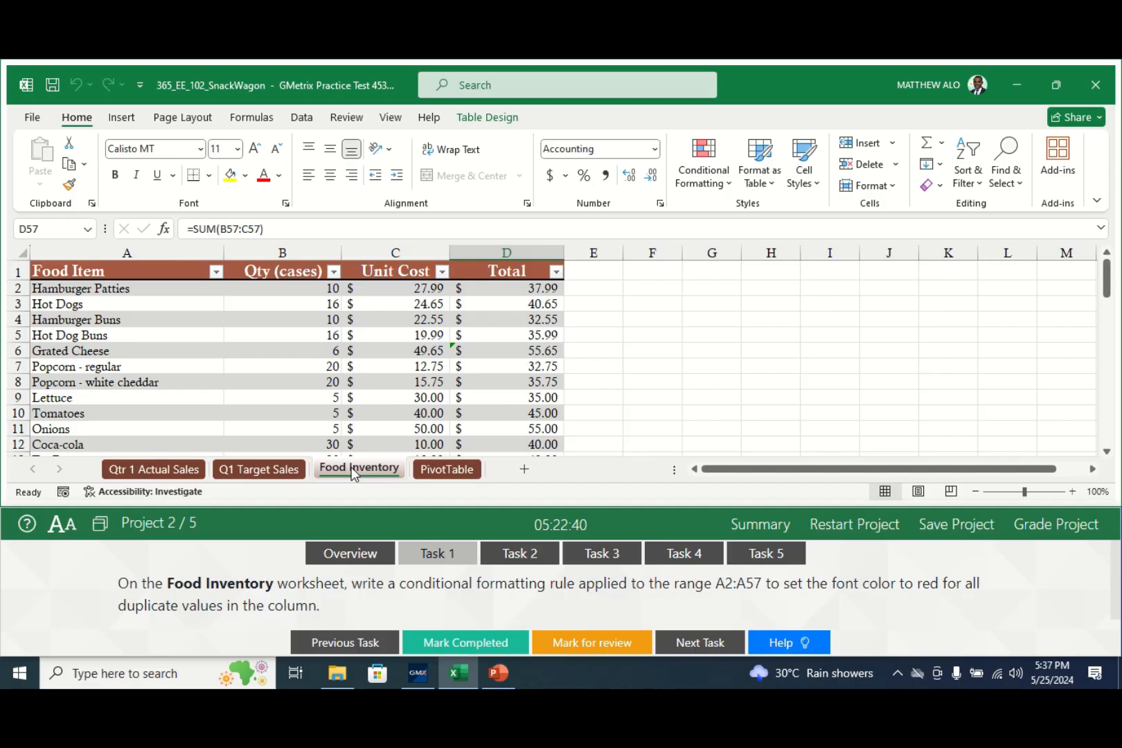
click(130, 286)
drag(131, 286, 102, 377)
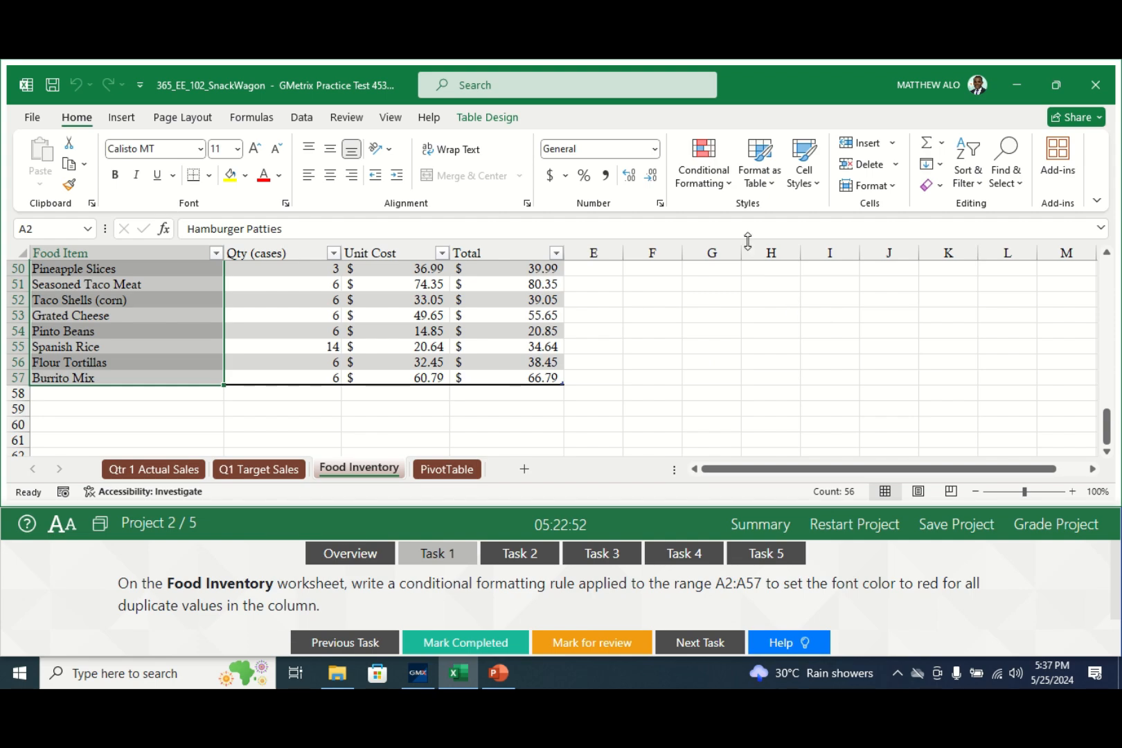
click(728, 184)
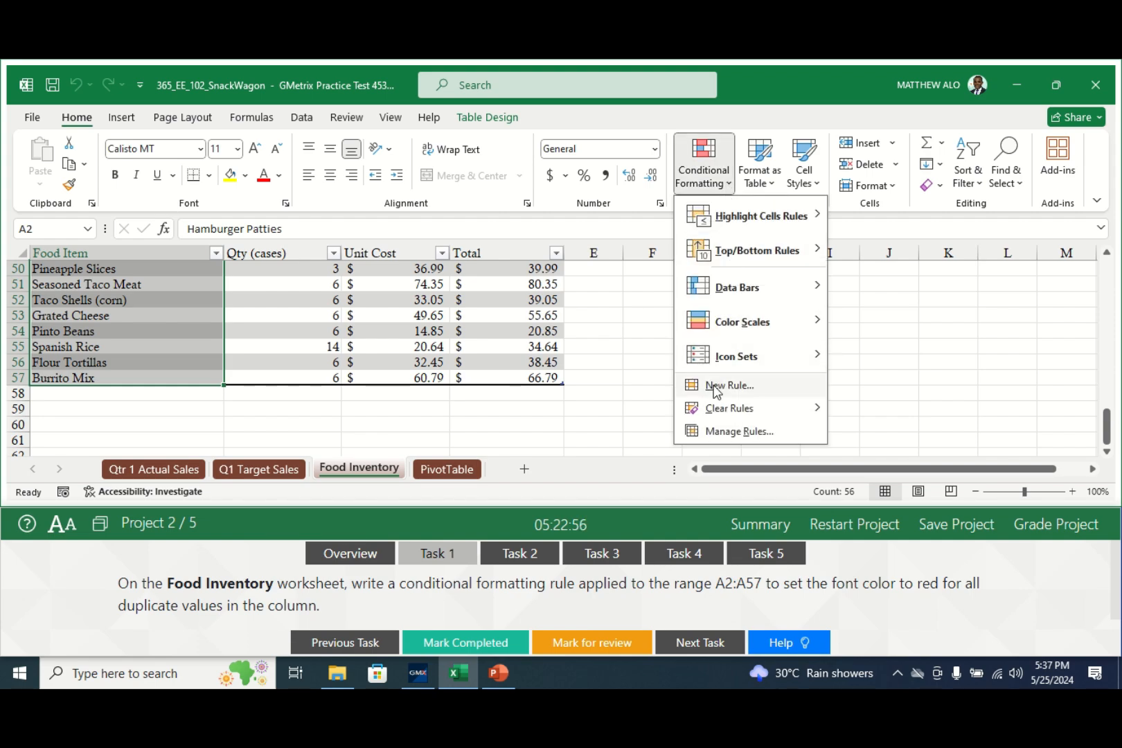
click(714, 388)
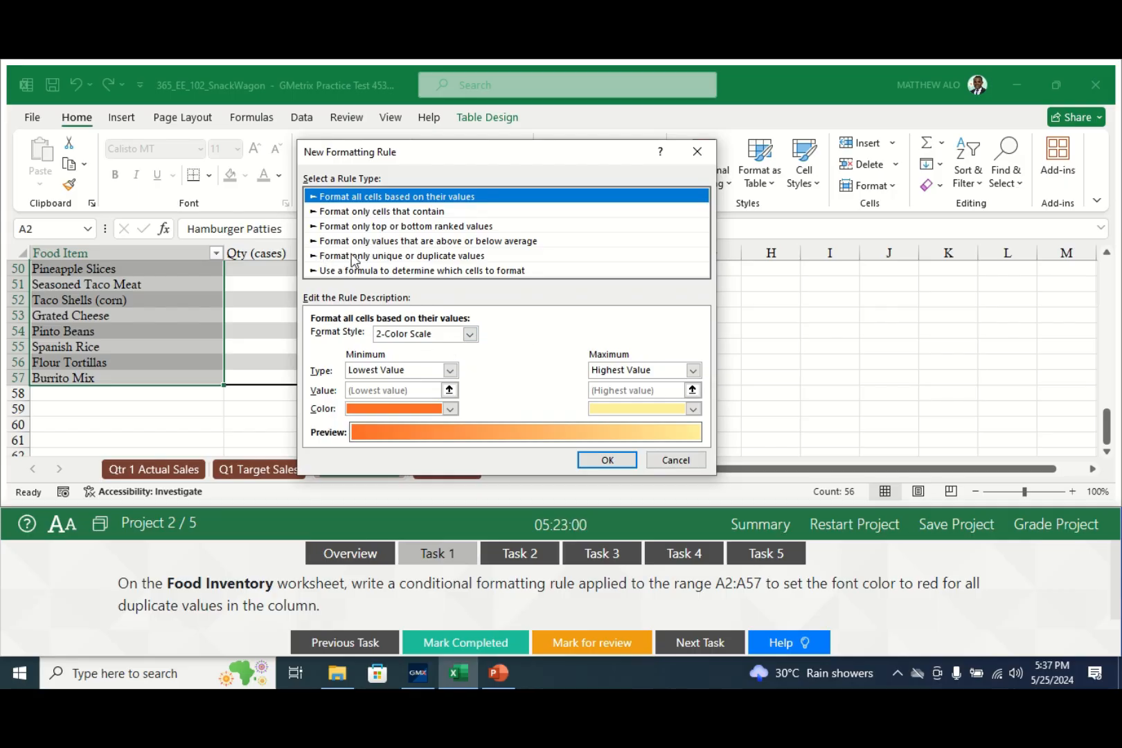
click(429, 256)
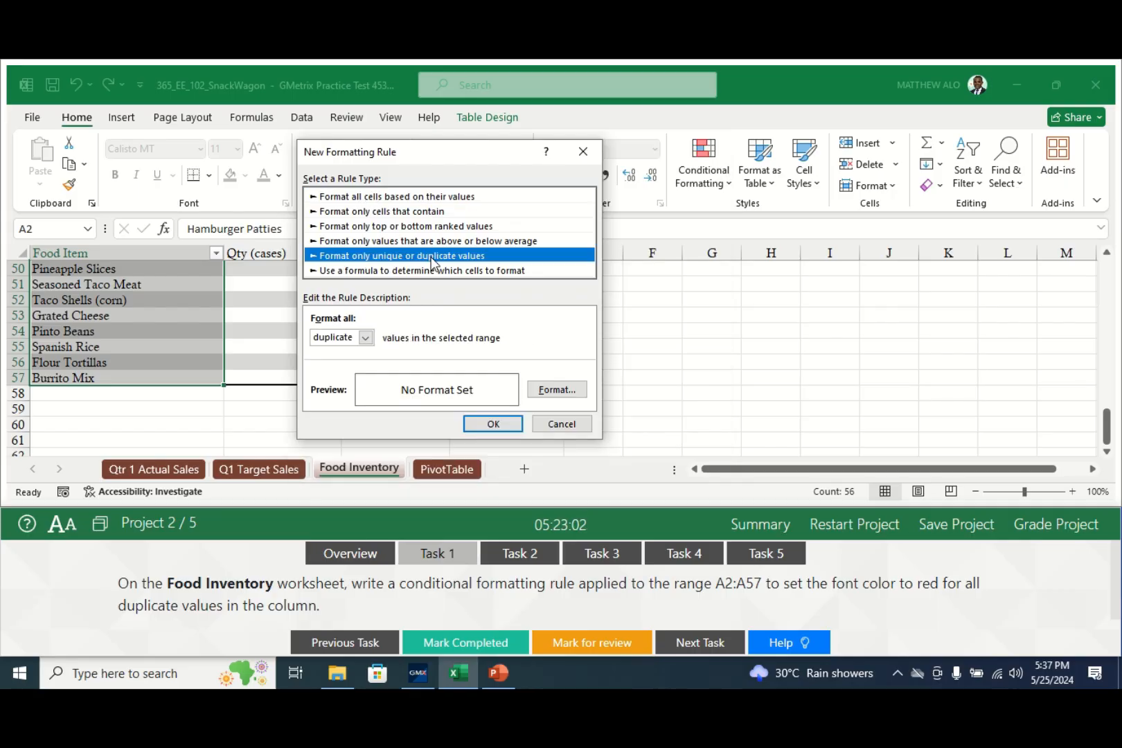
click(366, 340)
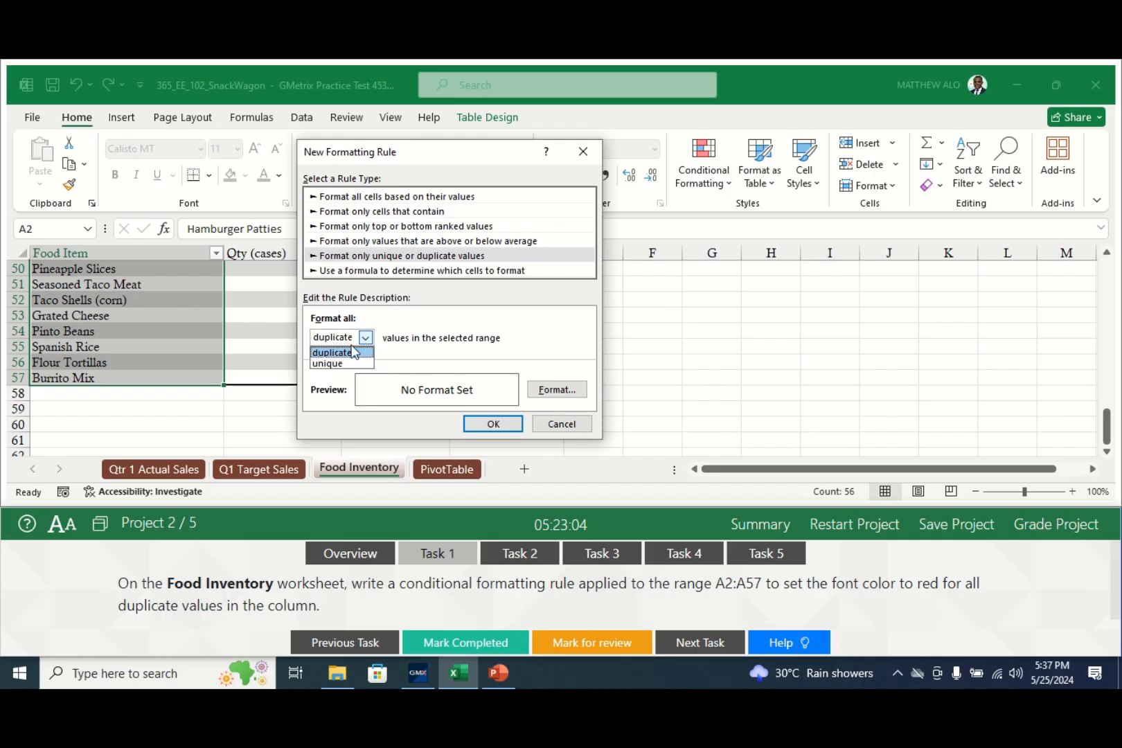
click(347, 355)
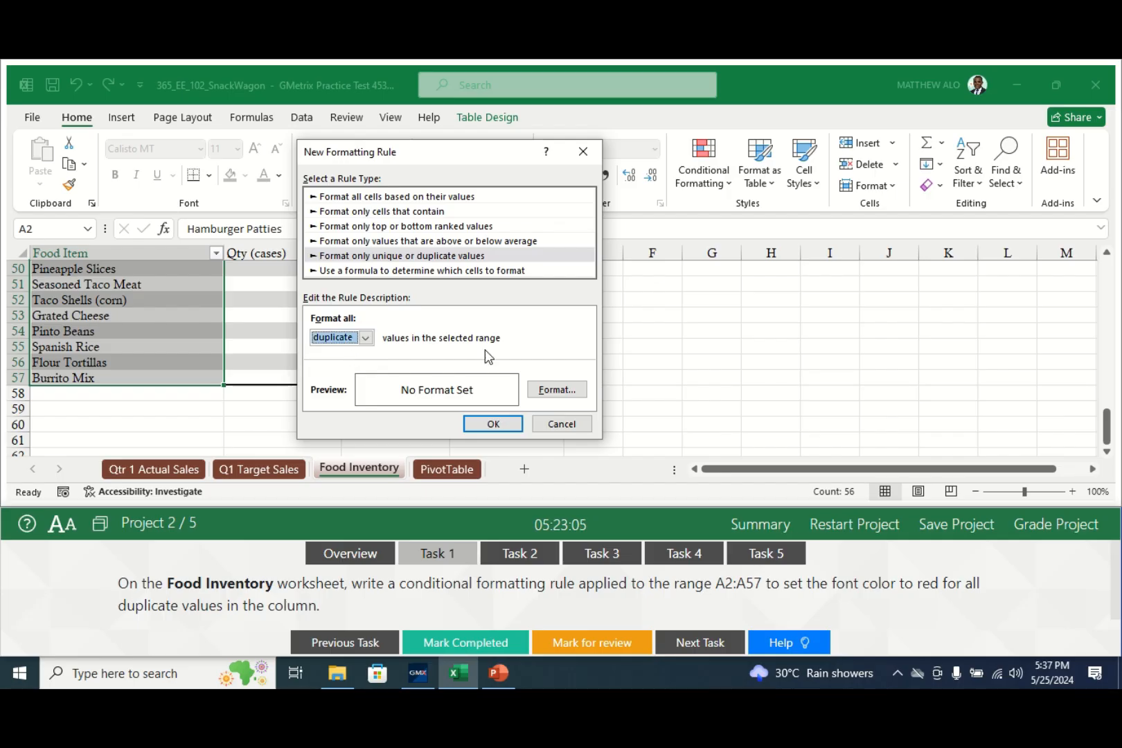
Set the duplicate-value rule's font color to standard red, apply the rule, and mark Task 1 as completed
click(551, 392)
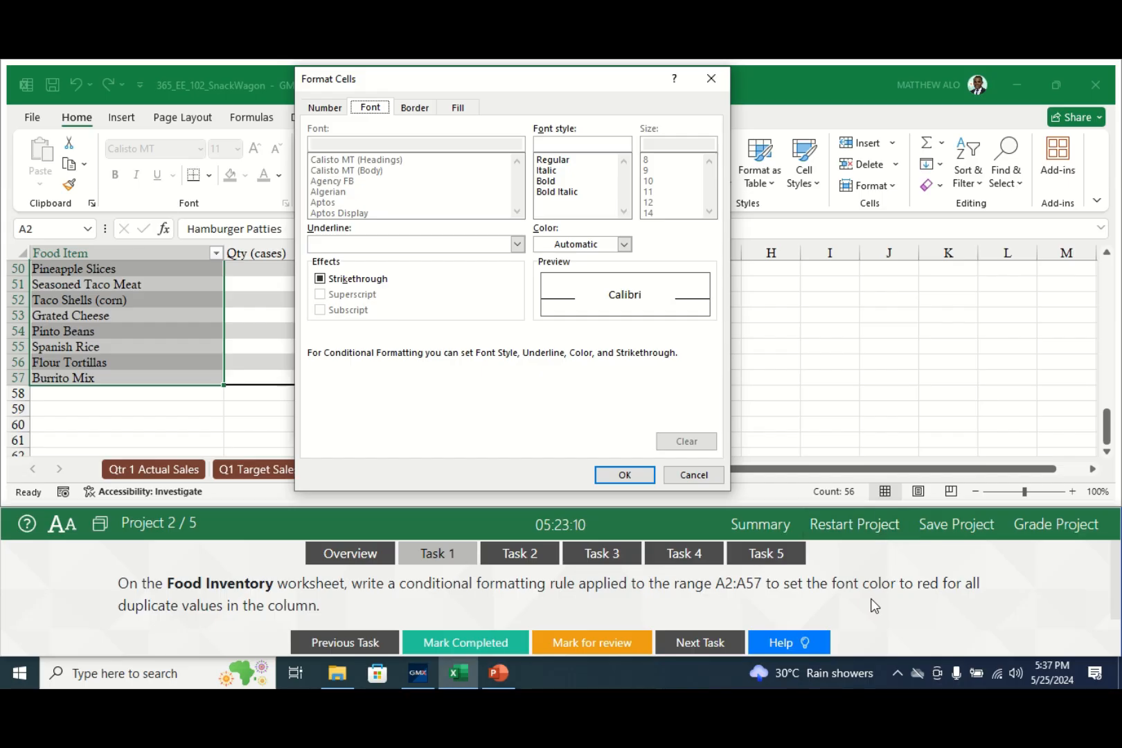
click(625, 244)
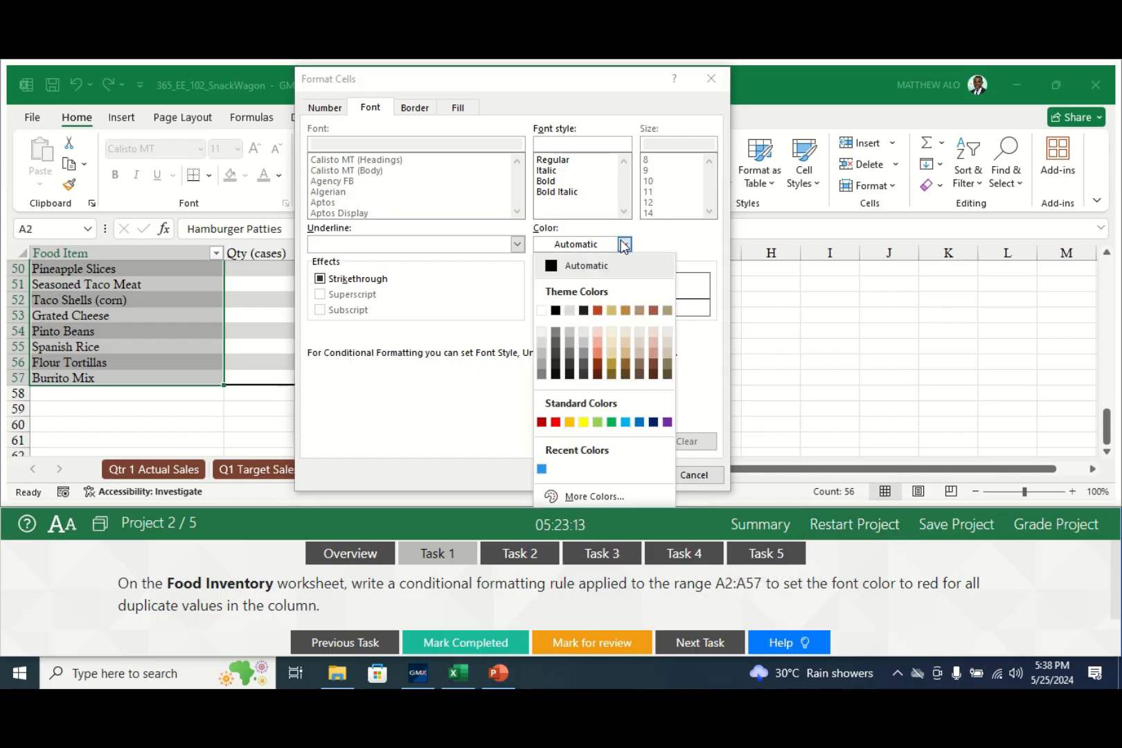
click(556, 422)
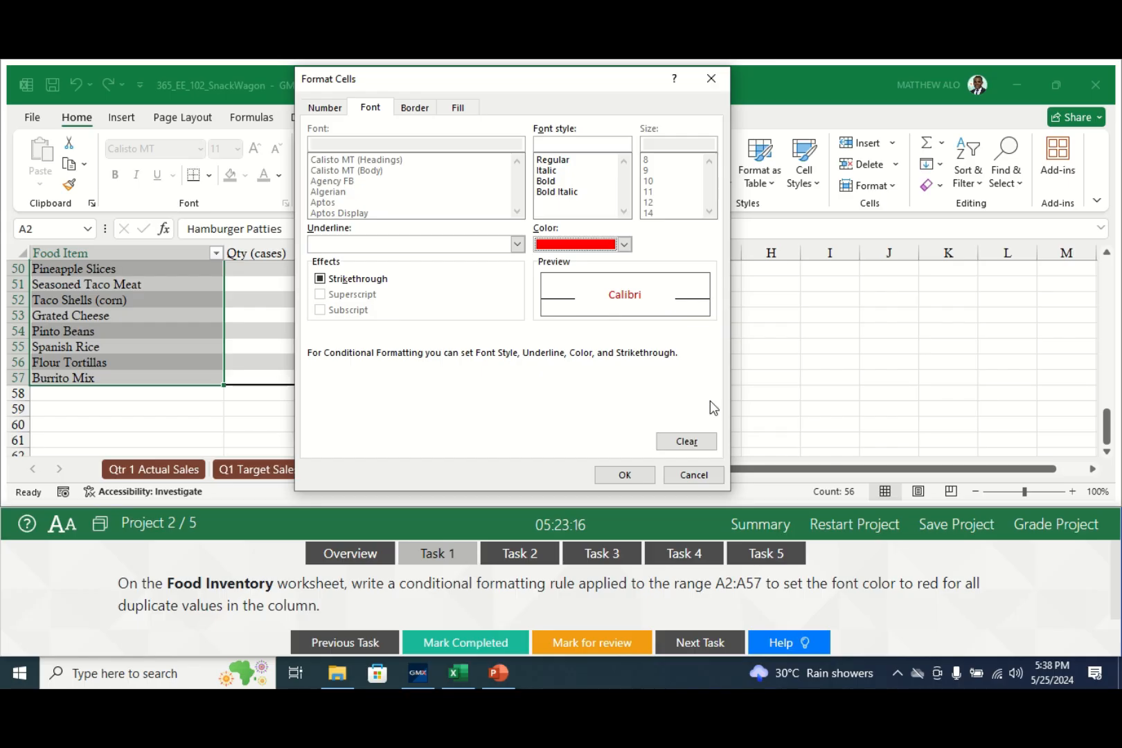
click(619, 477)
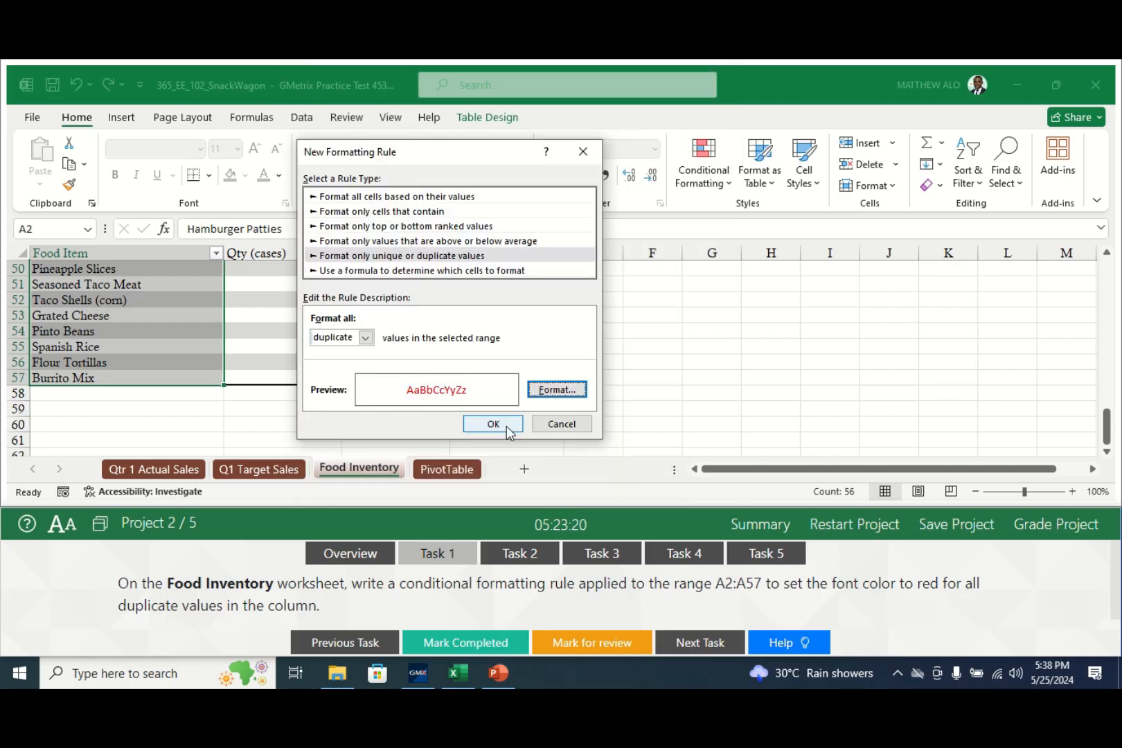
click(495, 424)
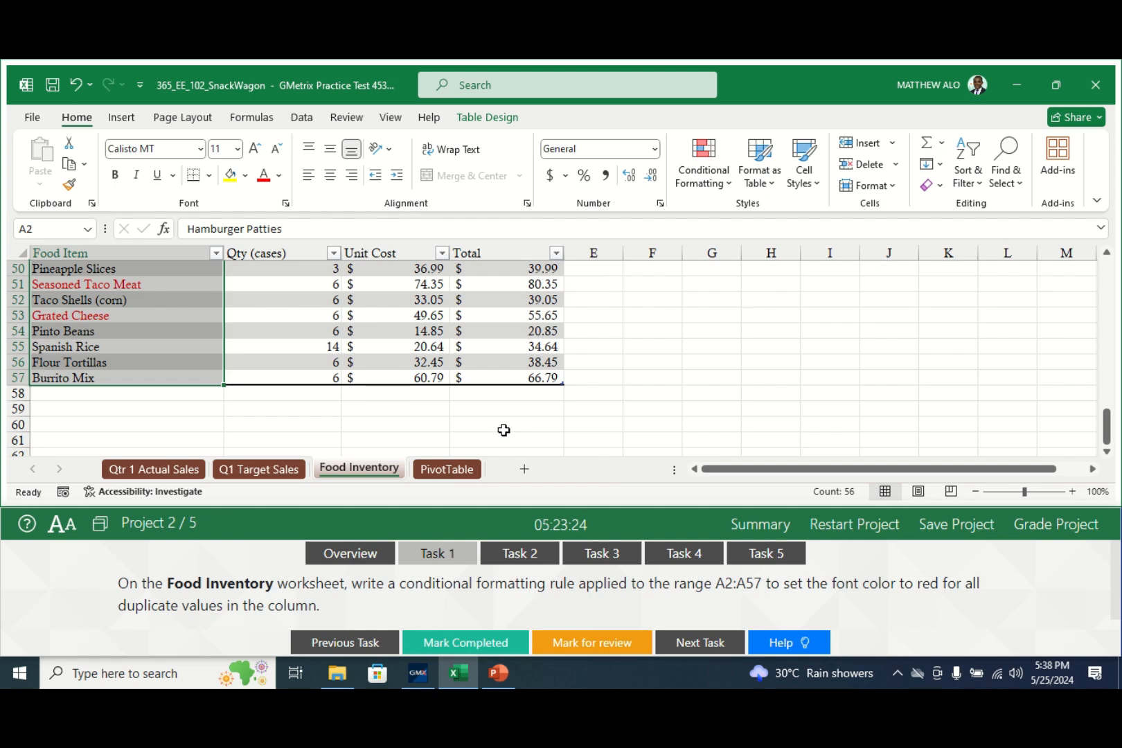
click(445, 648)
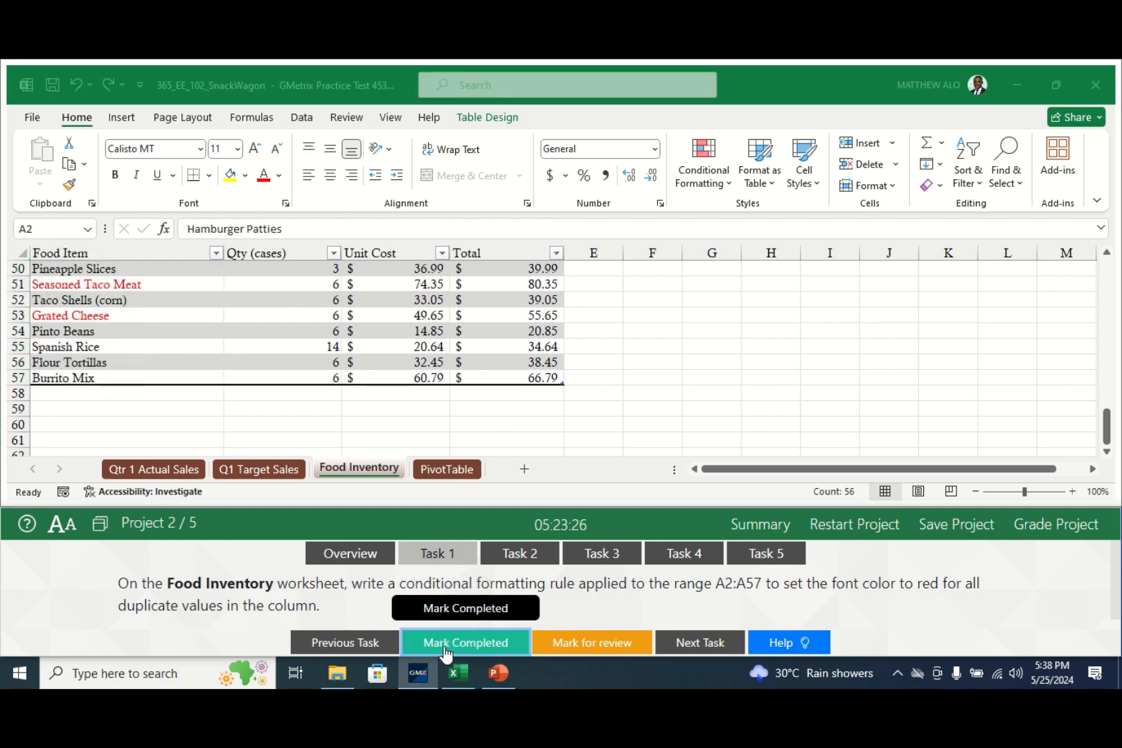
Open Task 2 and start a COUNTIFS formula in H10 of Qtr 1 Actual Sales, using the Menu Item column as the first criteria range
click(528, 555)
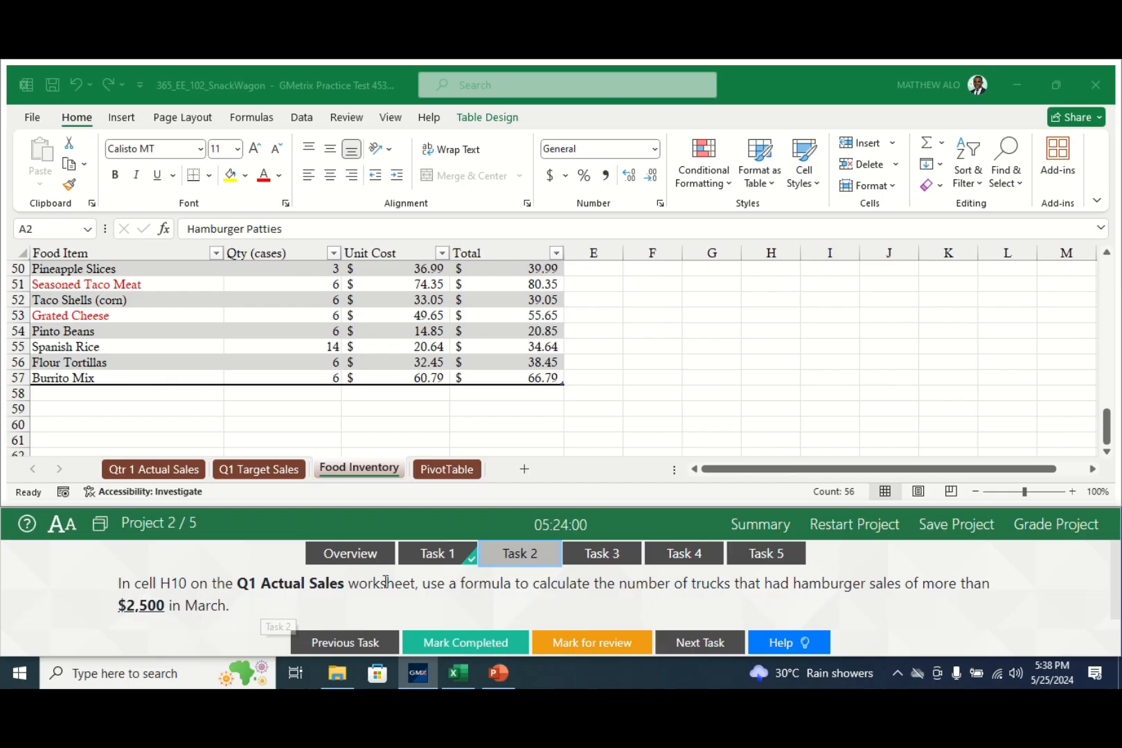
click(140, 466)
click(140, 467)
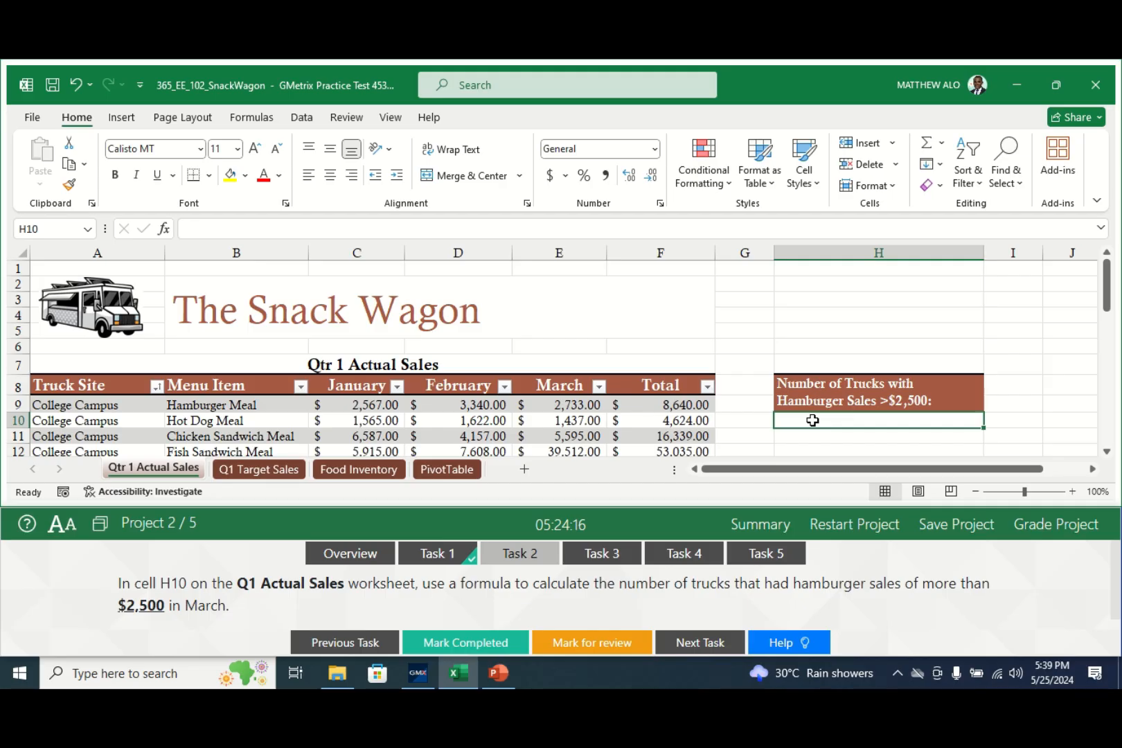
text(=cou)
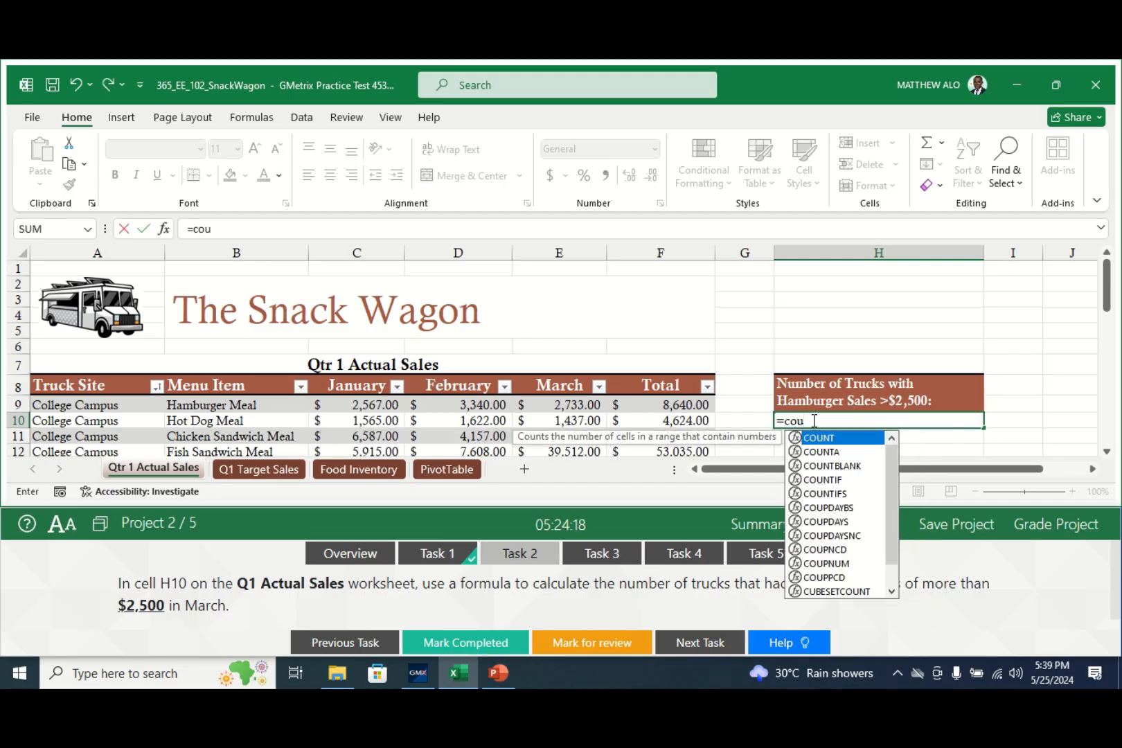
text(nt)
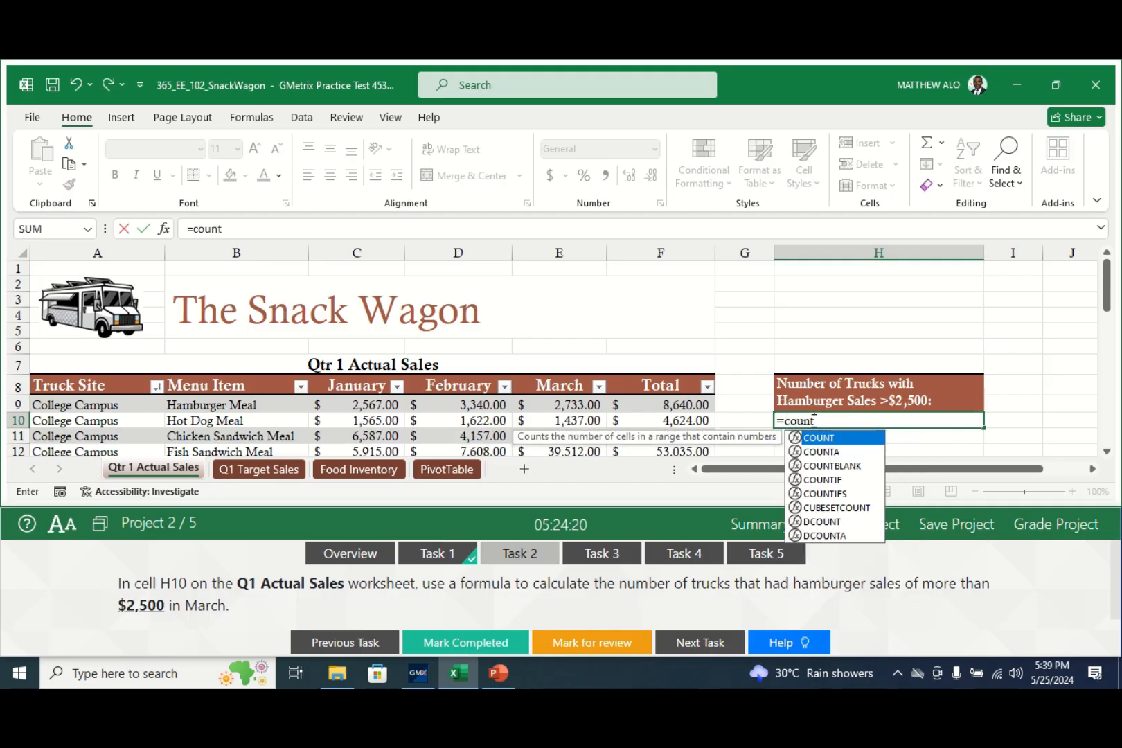
text(if)
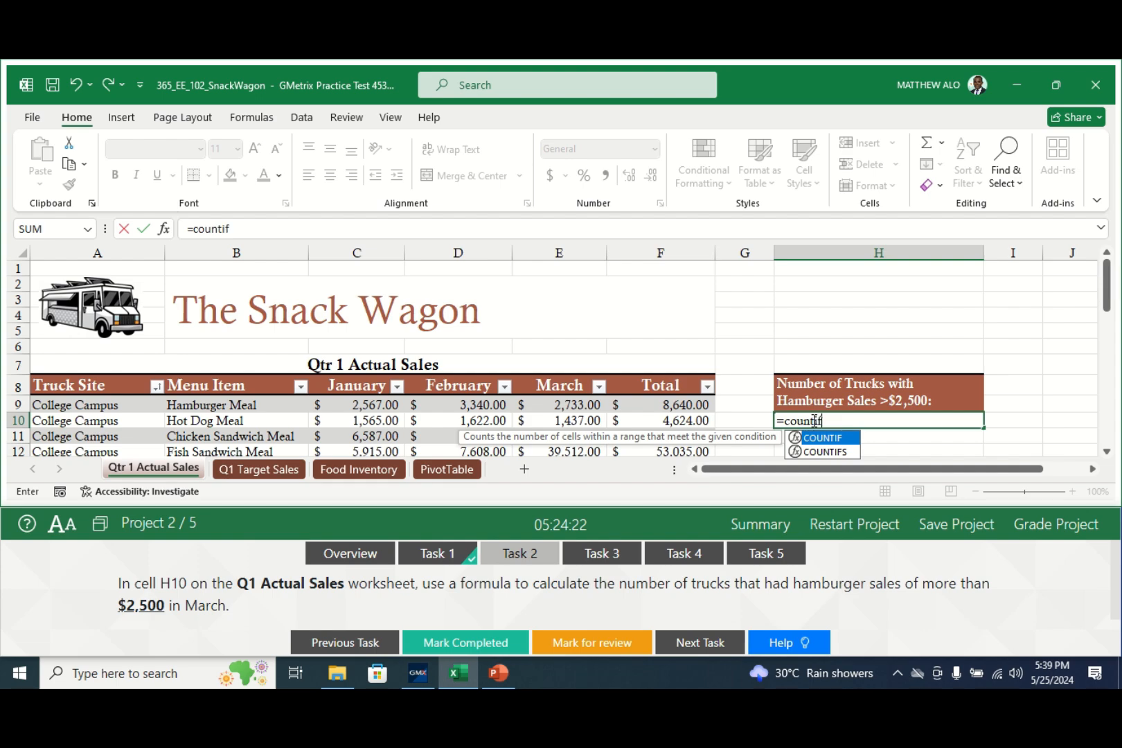
double_click(824, 451)
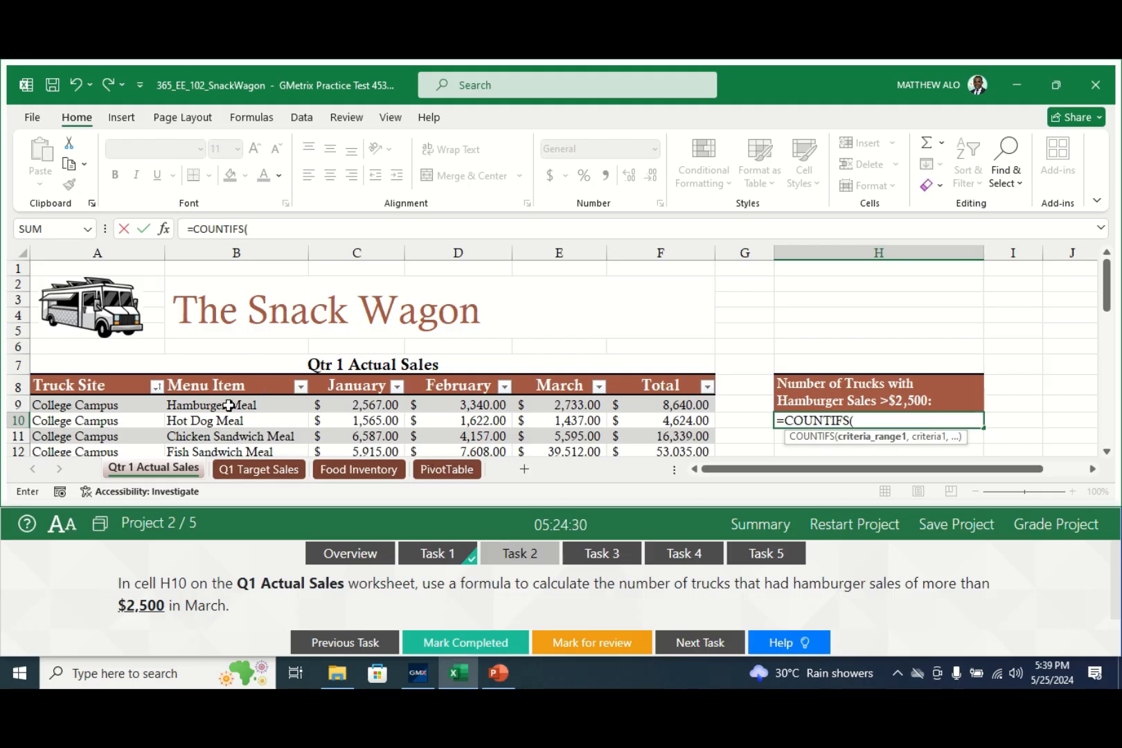
drag(228, 405, 211, 428)
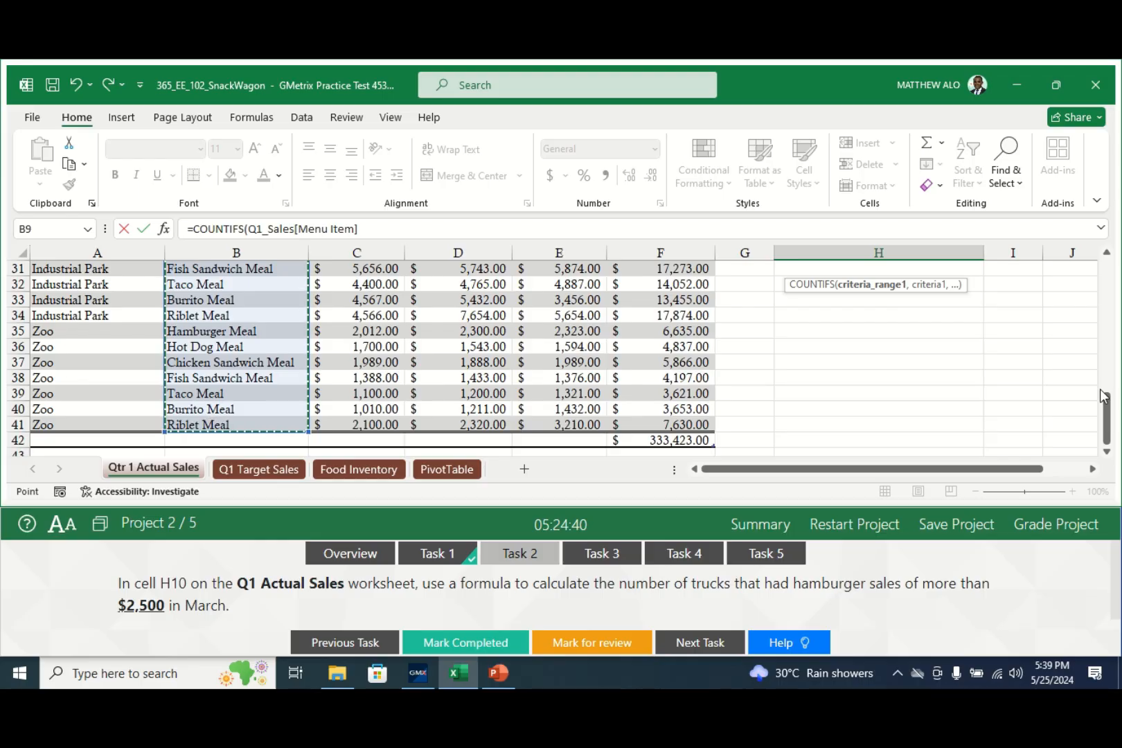
drag(1104, 397, 1119, 299)
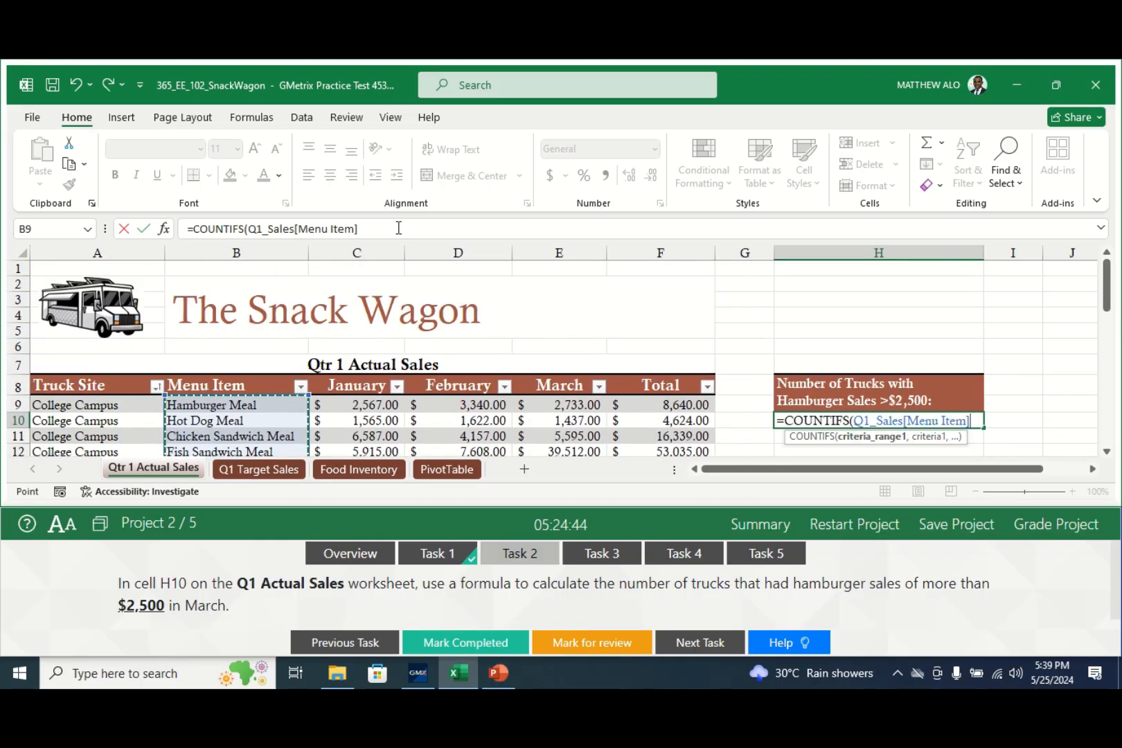
Add "Hamburger Meal" as the first criterion of the COUNTIFS formula in H10
click(373, 228)
text(,"Hambu)
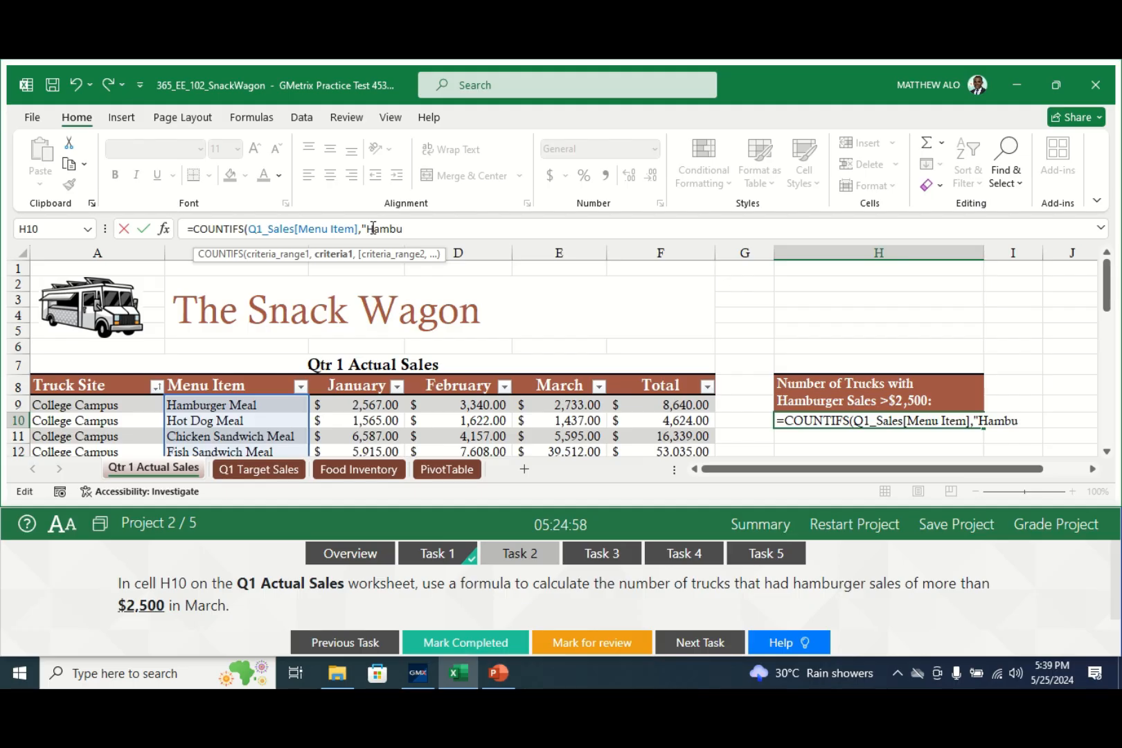
text(ge)
text(M)
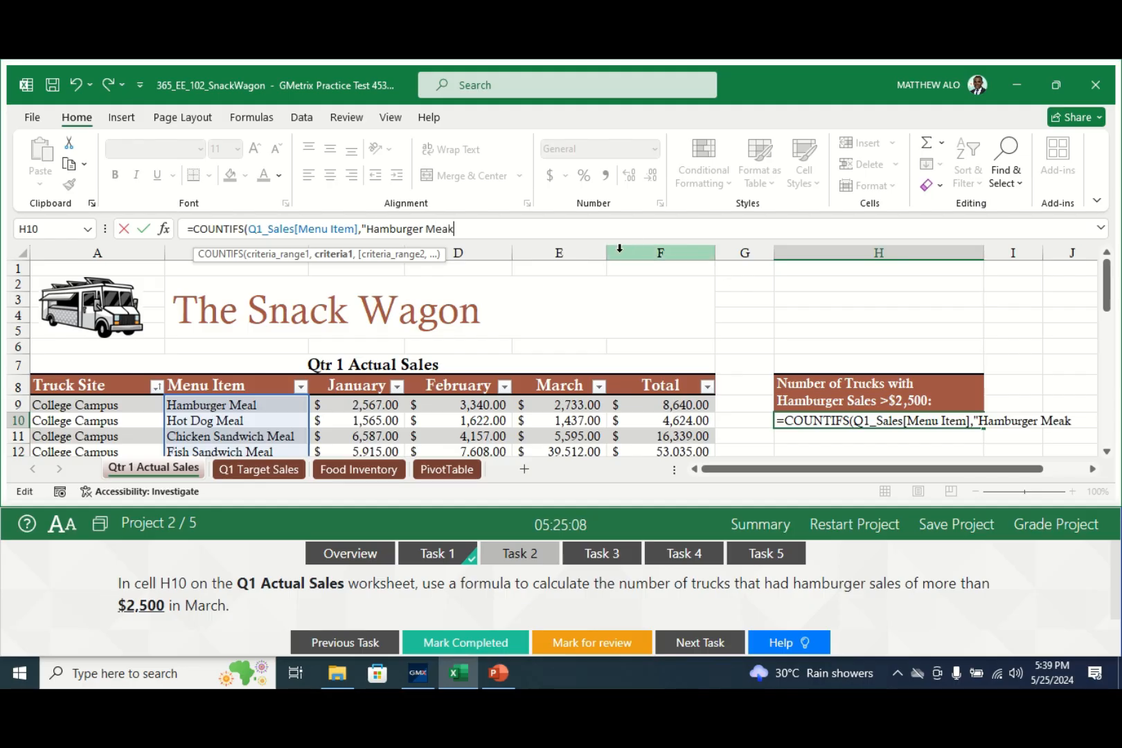
text(eal",)
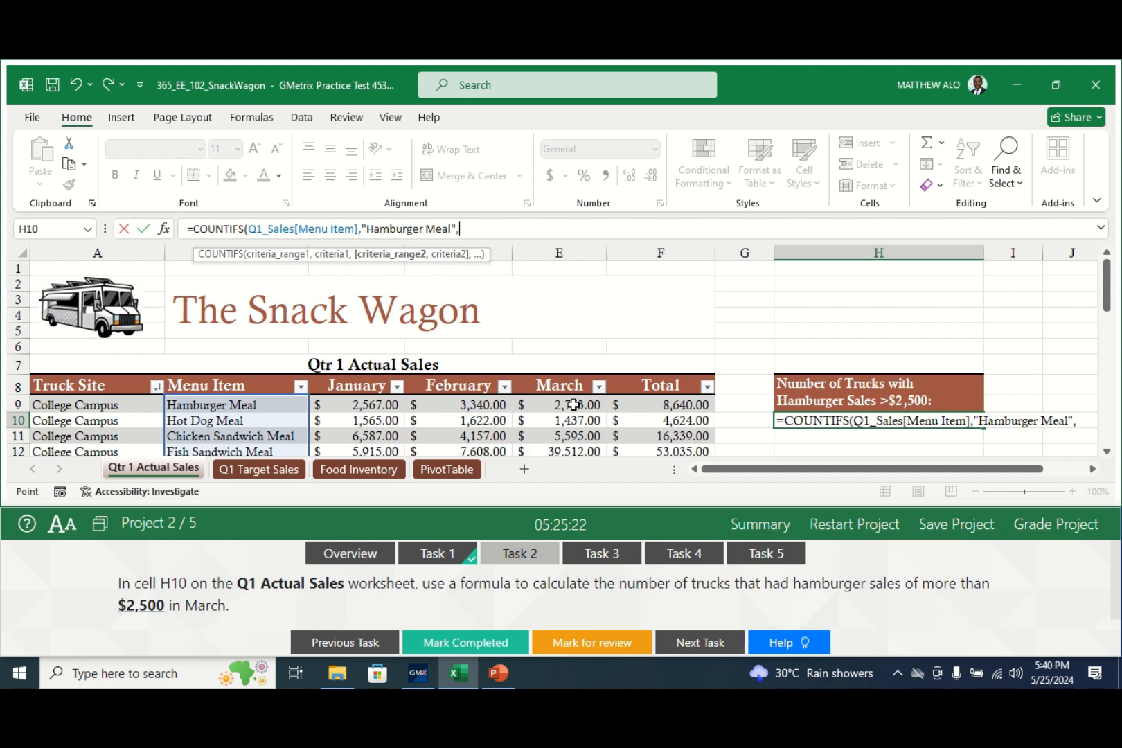
Complete the H10 formula with the March column as second criteria range and ">2500" as its criterion, and mark Task 2 as completed
click(573, 405)
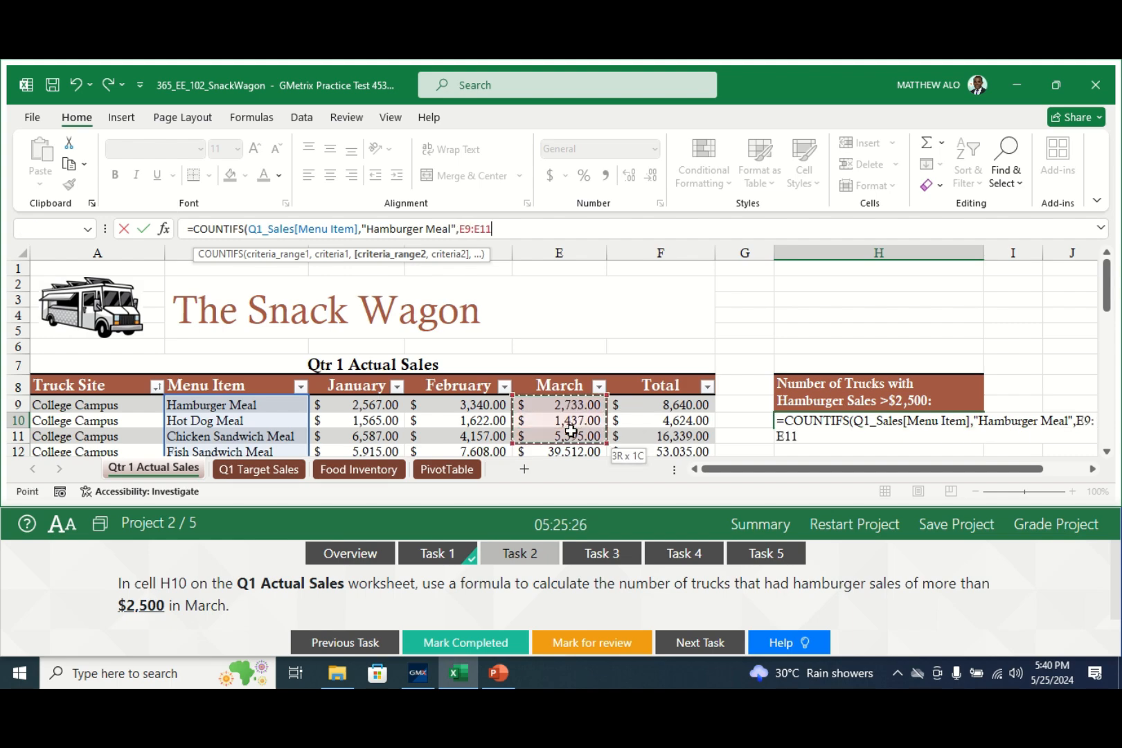
drag(570, 451, 562, 426)
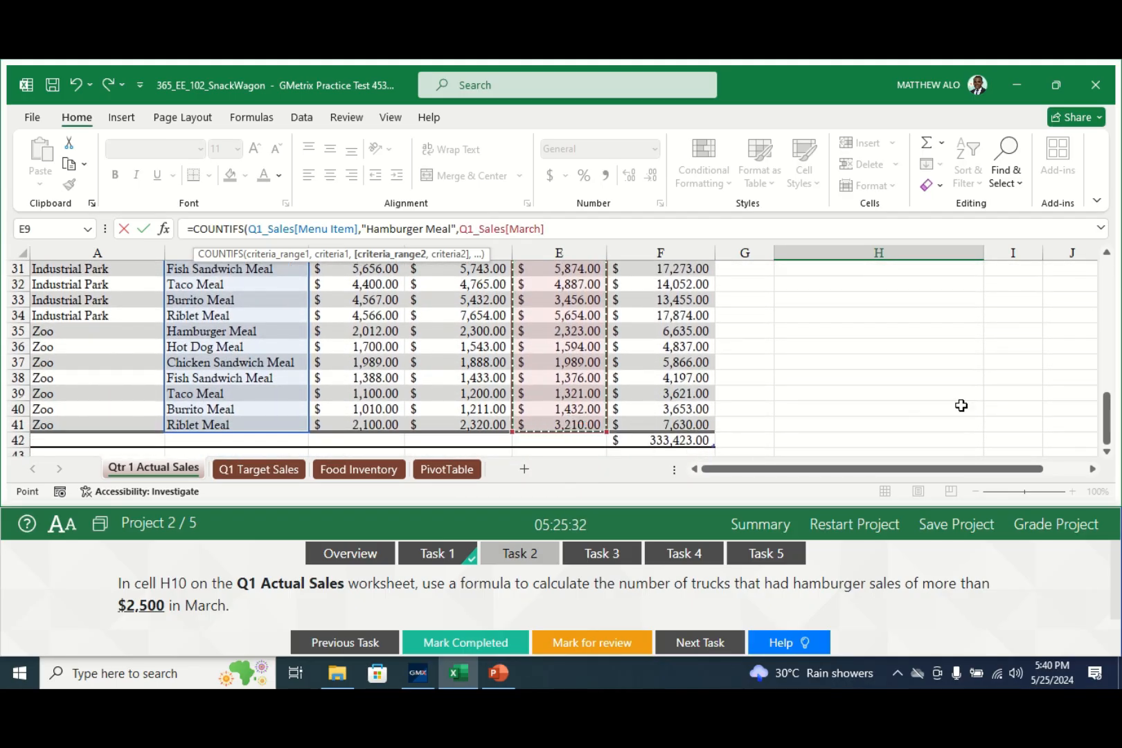
drag(1109, 431, 1115, 276)
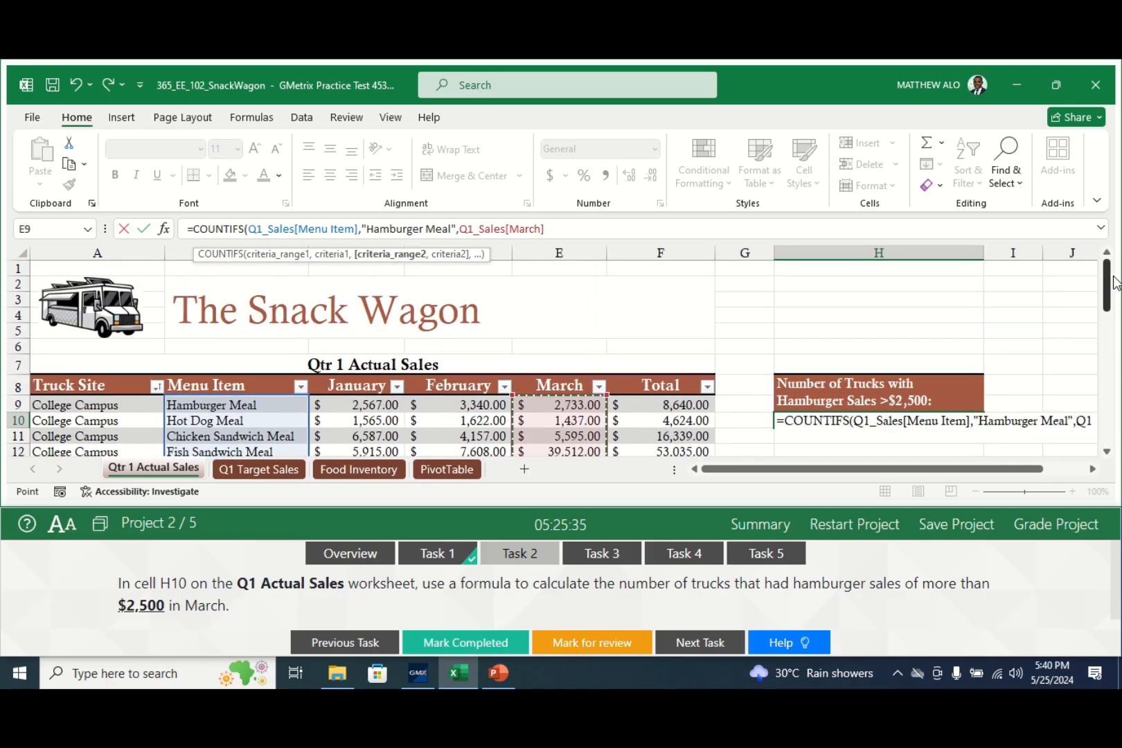
click(564, 230)
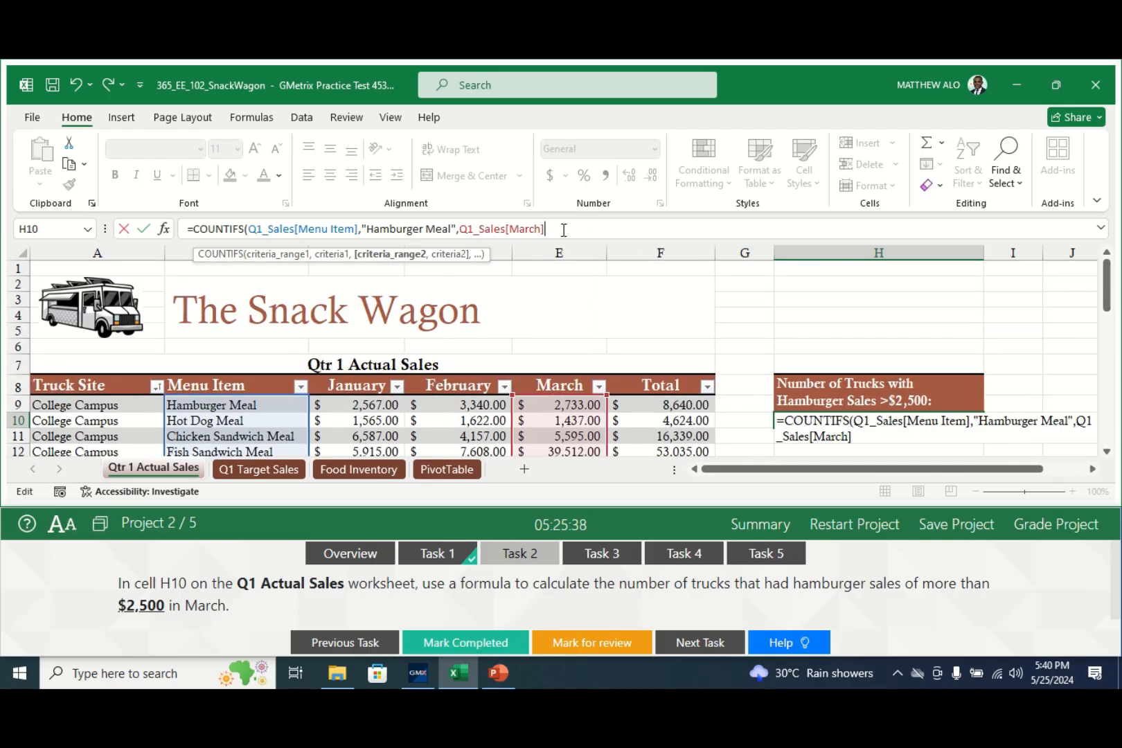
text(,)
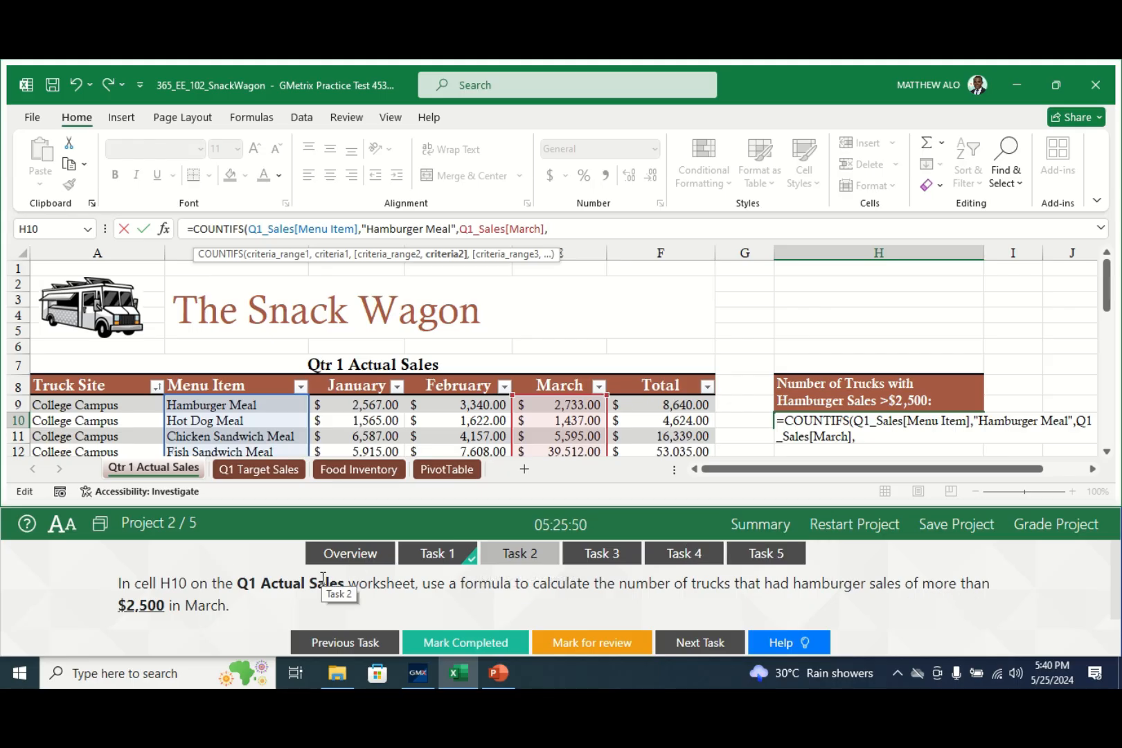
text(">2500)
text())
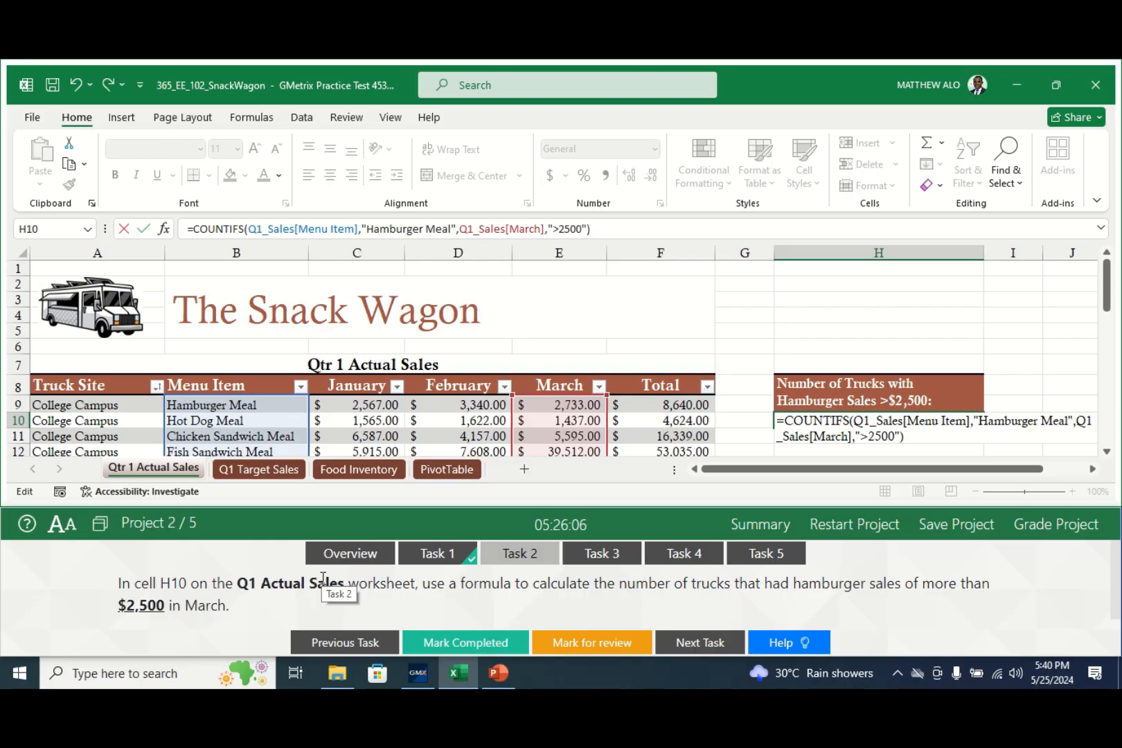
key(Return)
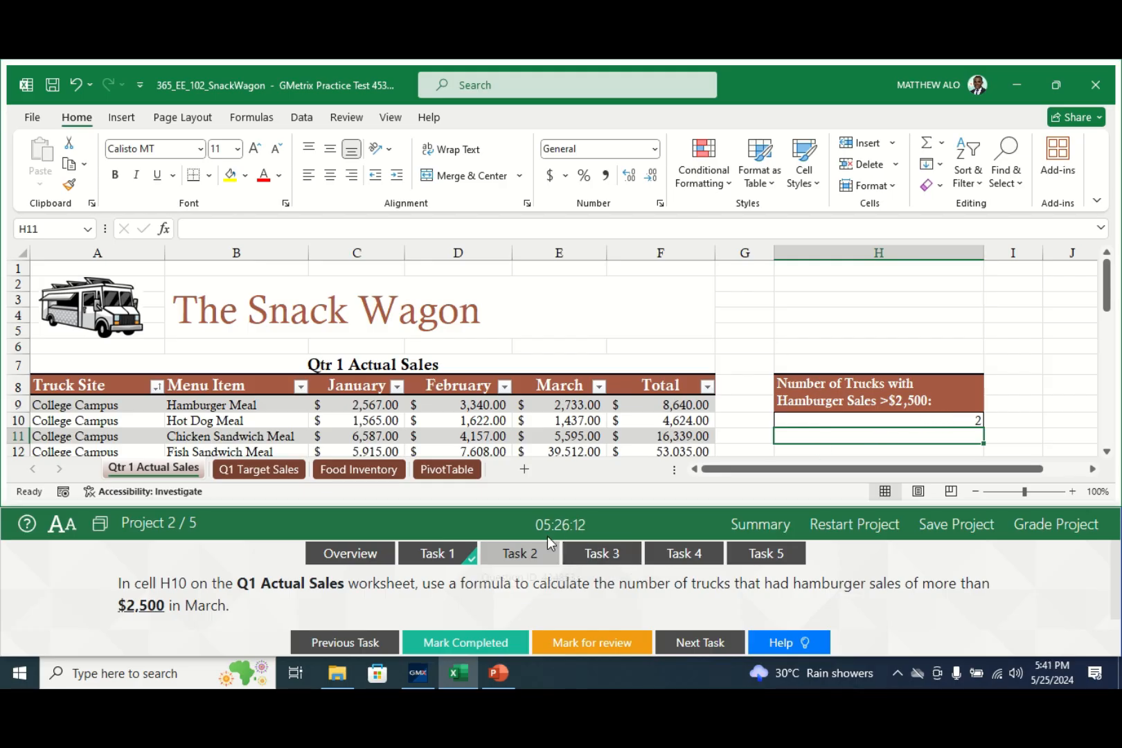
click(444, 644)
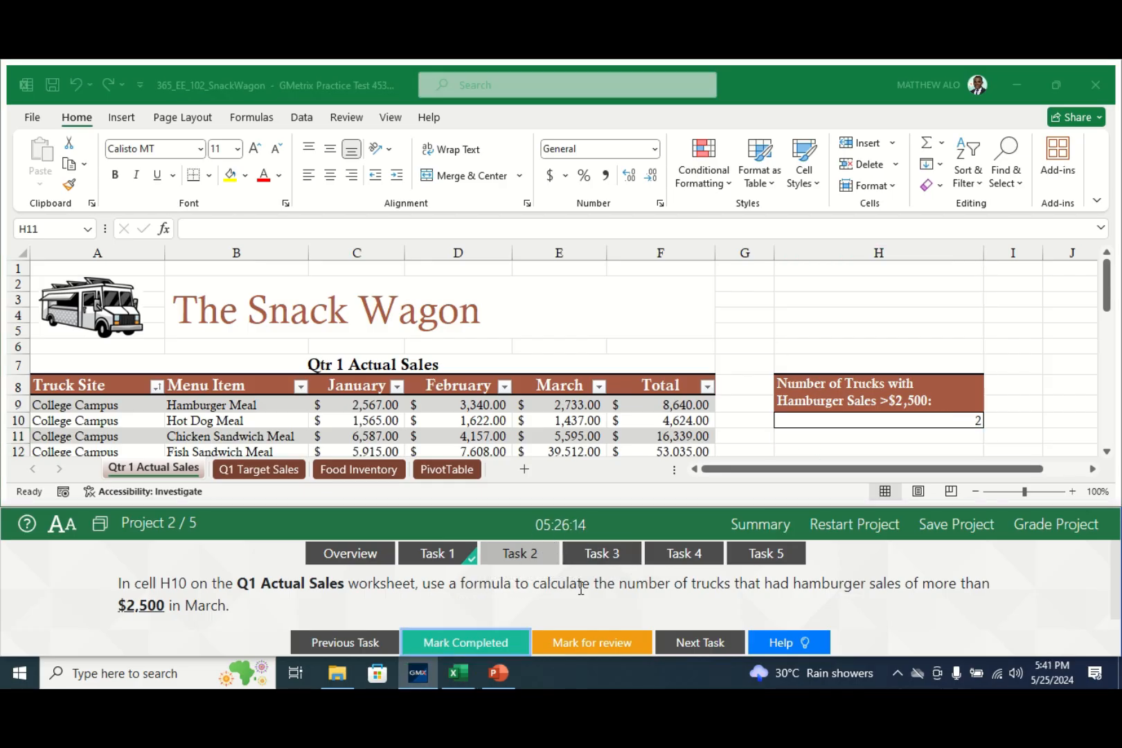
Open Task 3 and insert a Sunburst chart on Q1 Target Sales from the Location and Total columns, A8:A13 and E8:E13
click(608, 554)
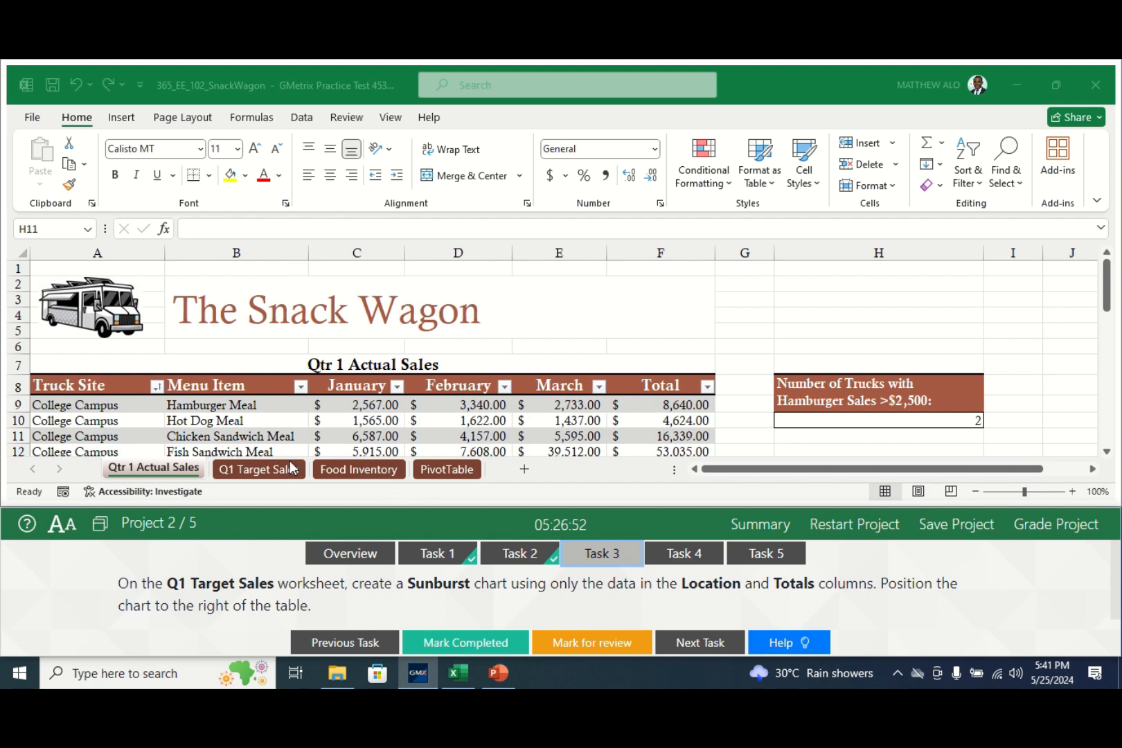
click(266, 468)
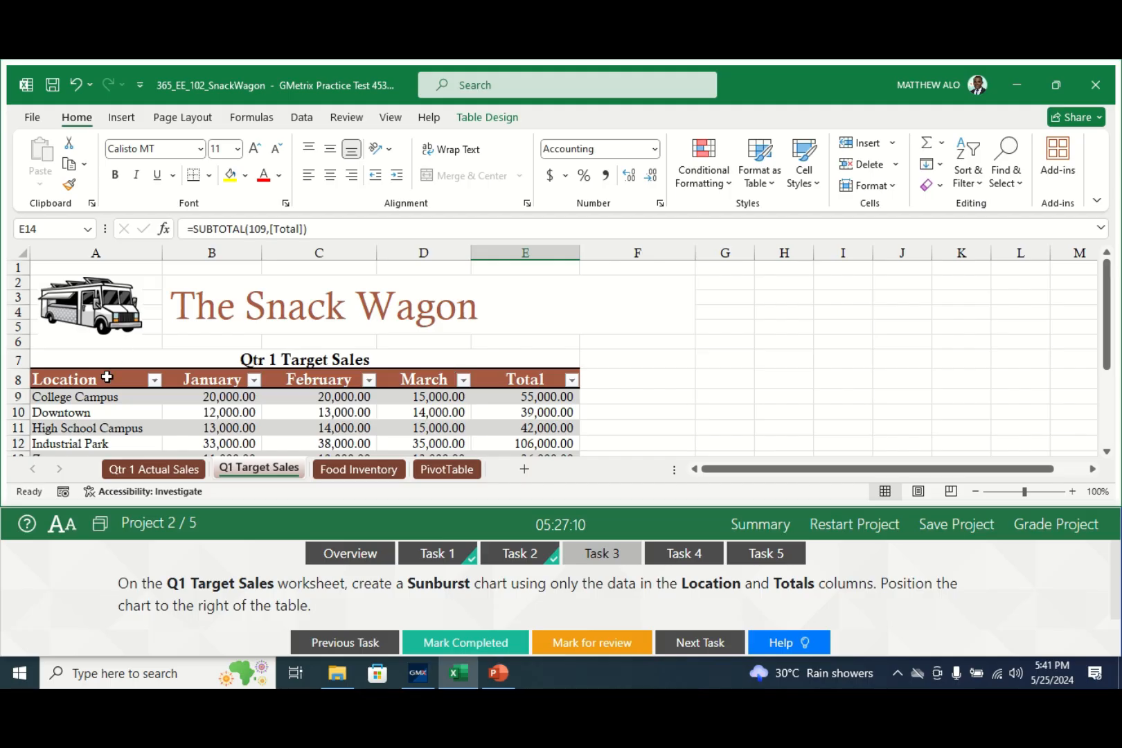
drag(91, 382, 84, 414)
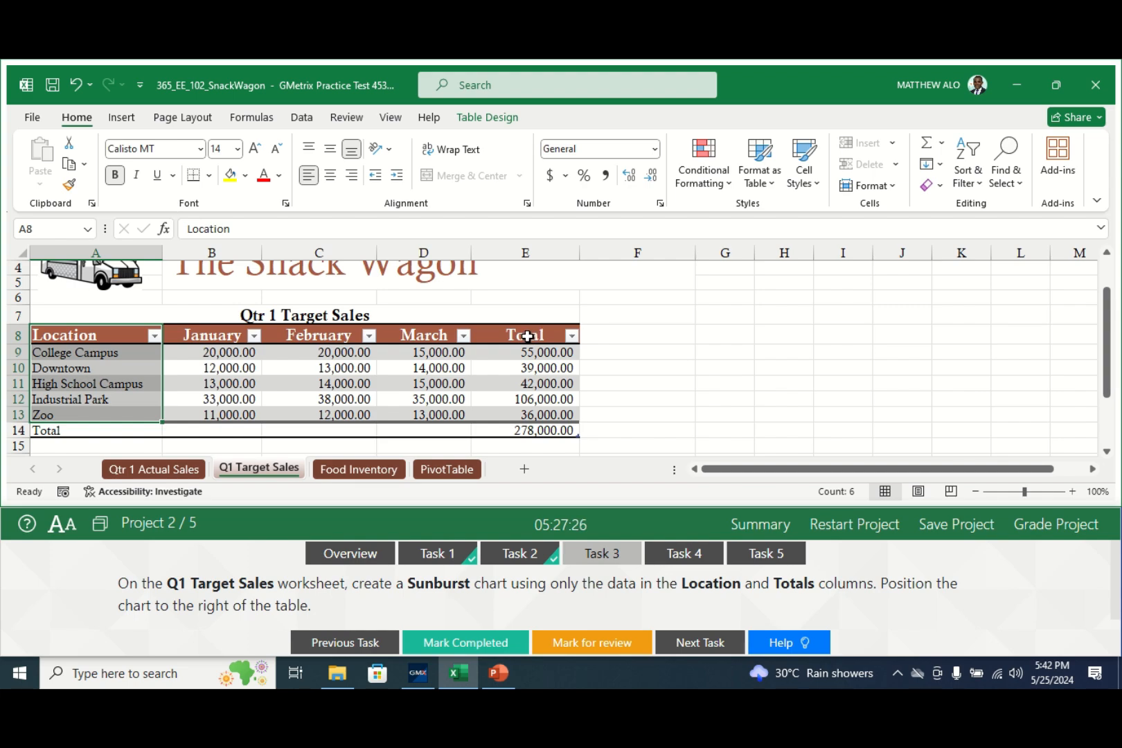
drag(527, 336, 516, 412)
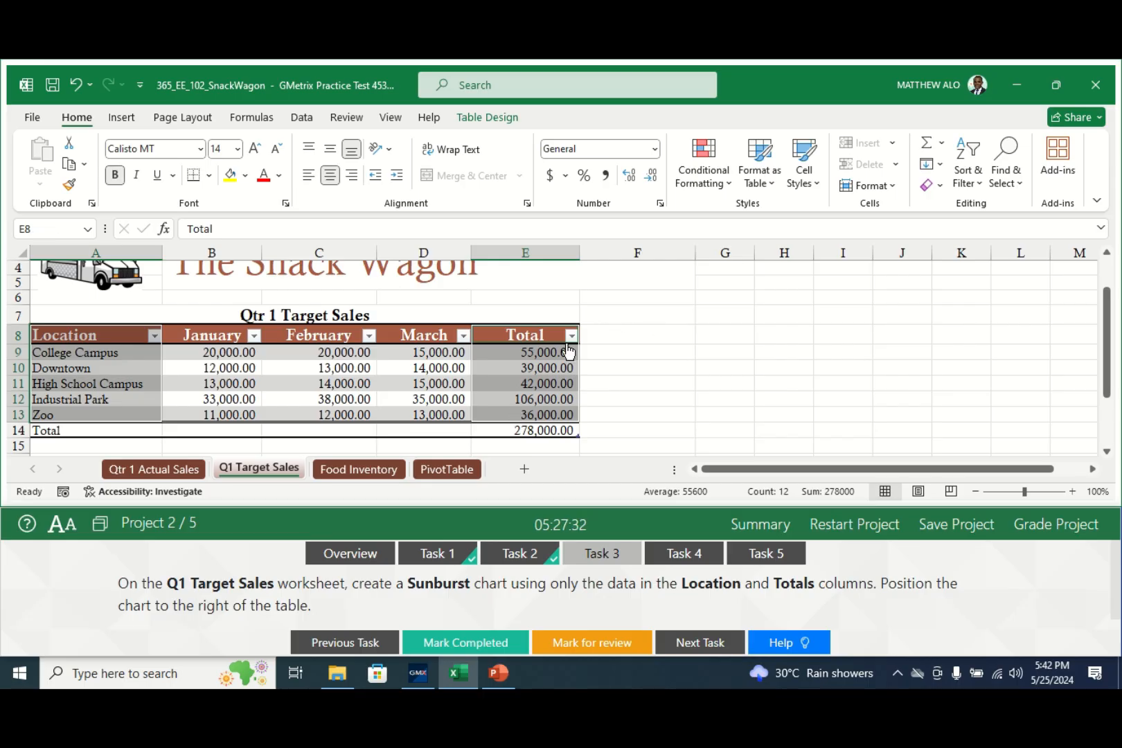
click(122, 119)
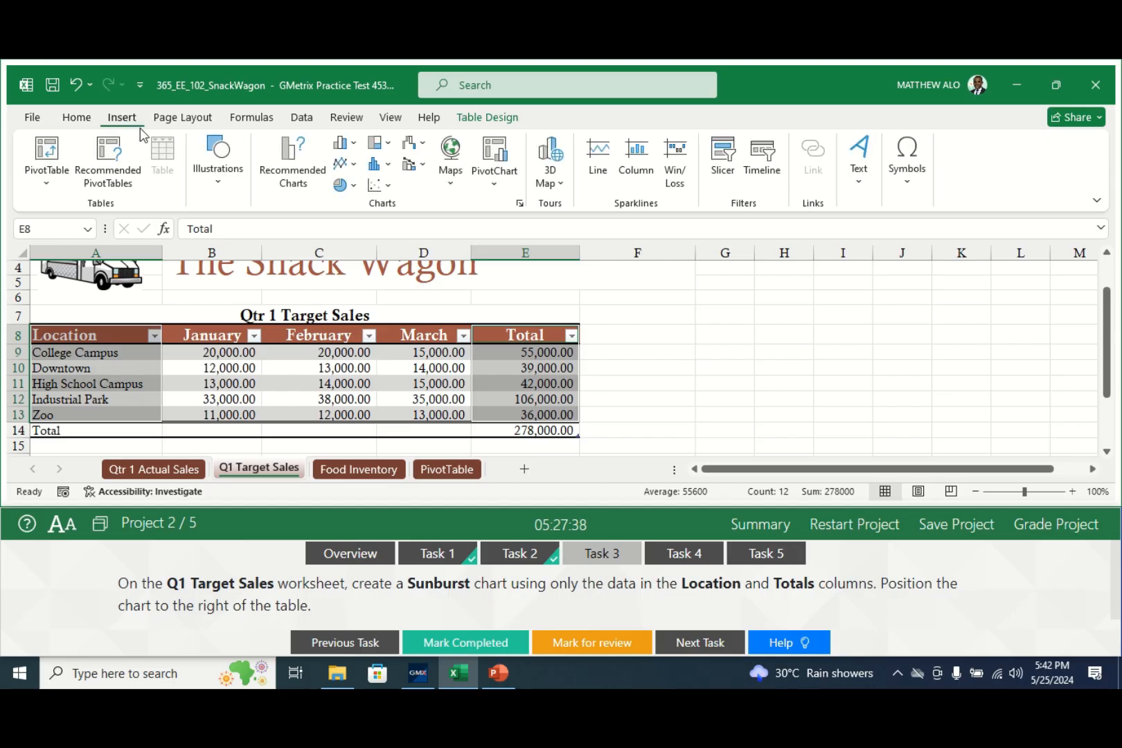
click(291, 160)
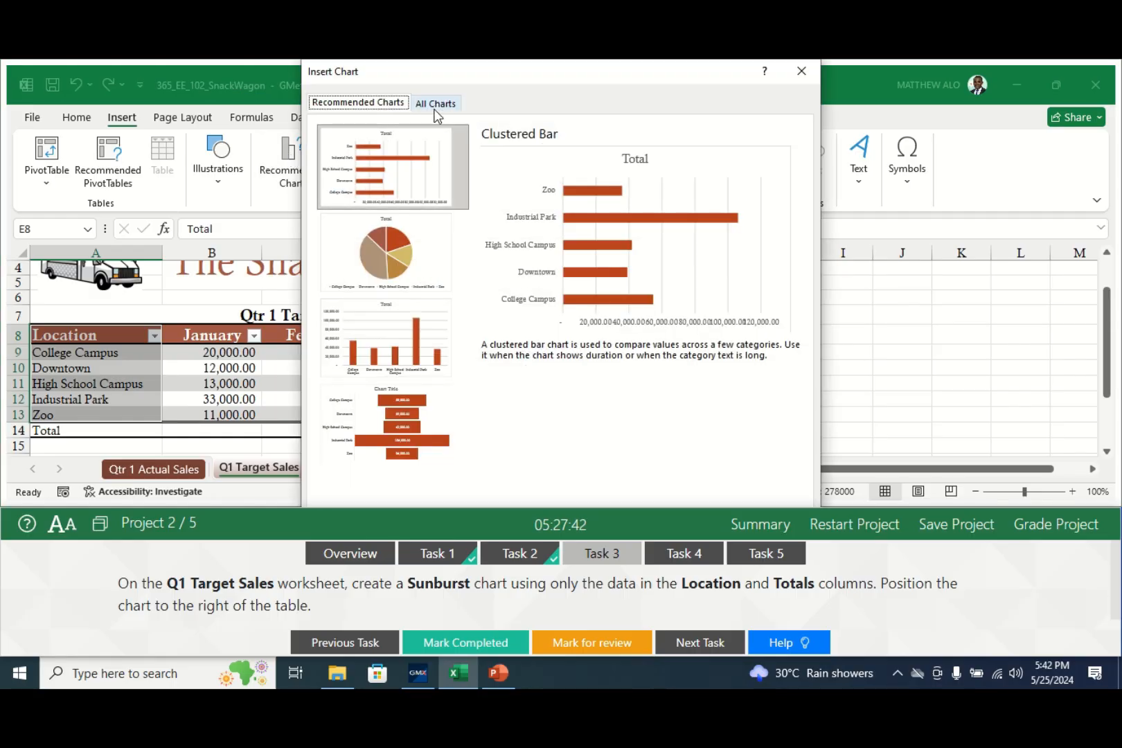
click(438, 110)
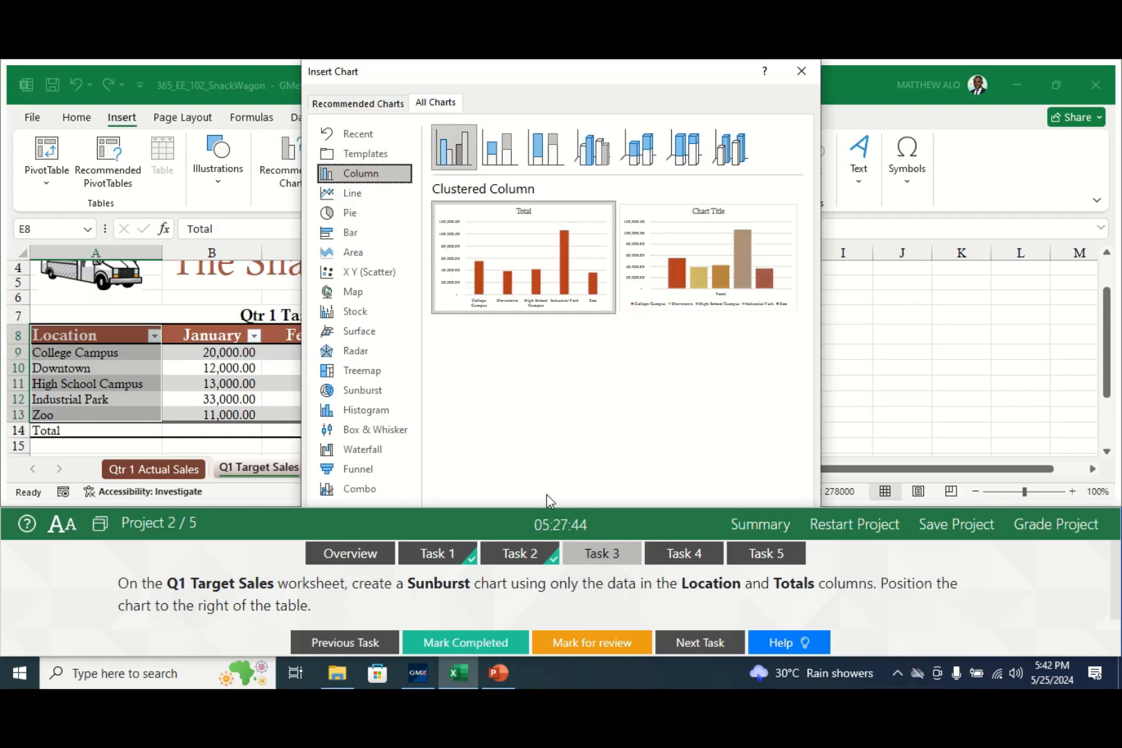
click(375, 393)
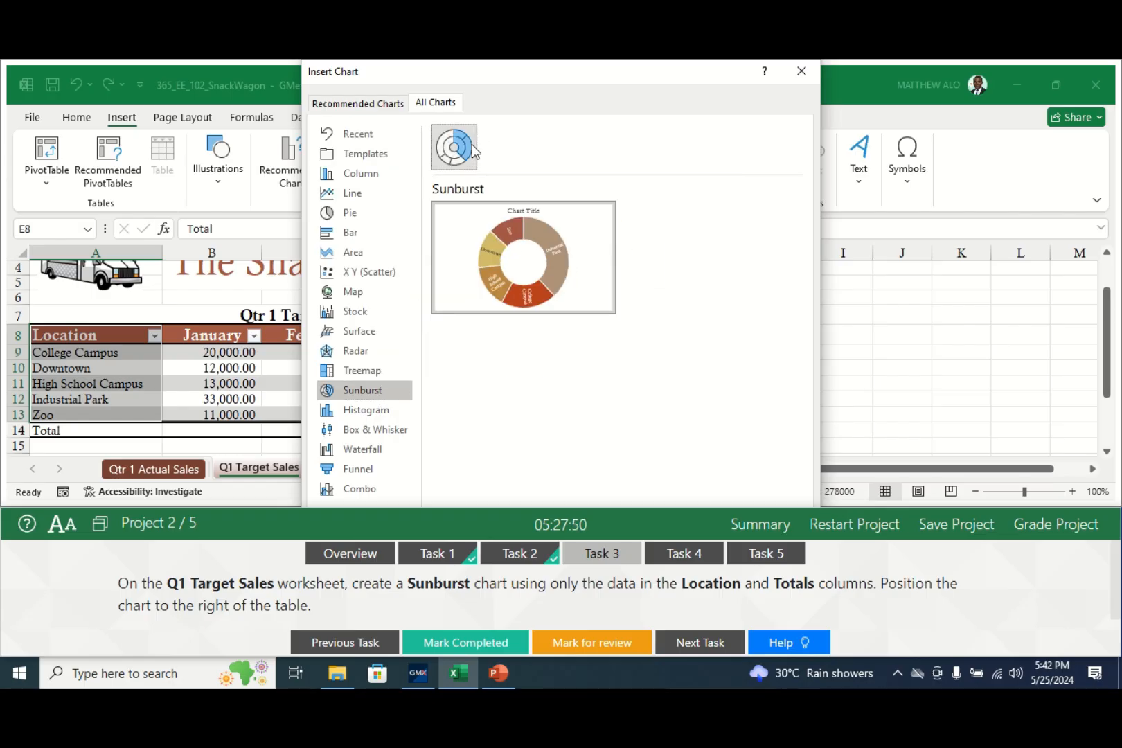
double_click(464, 153)
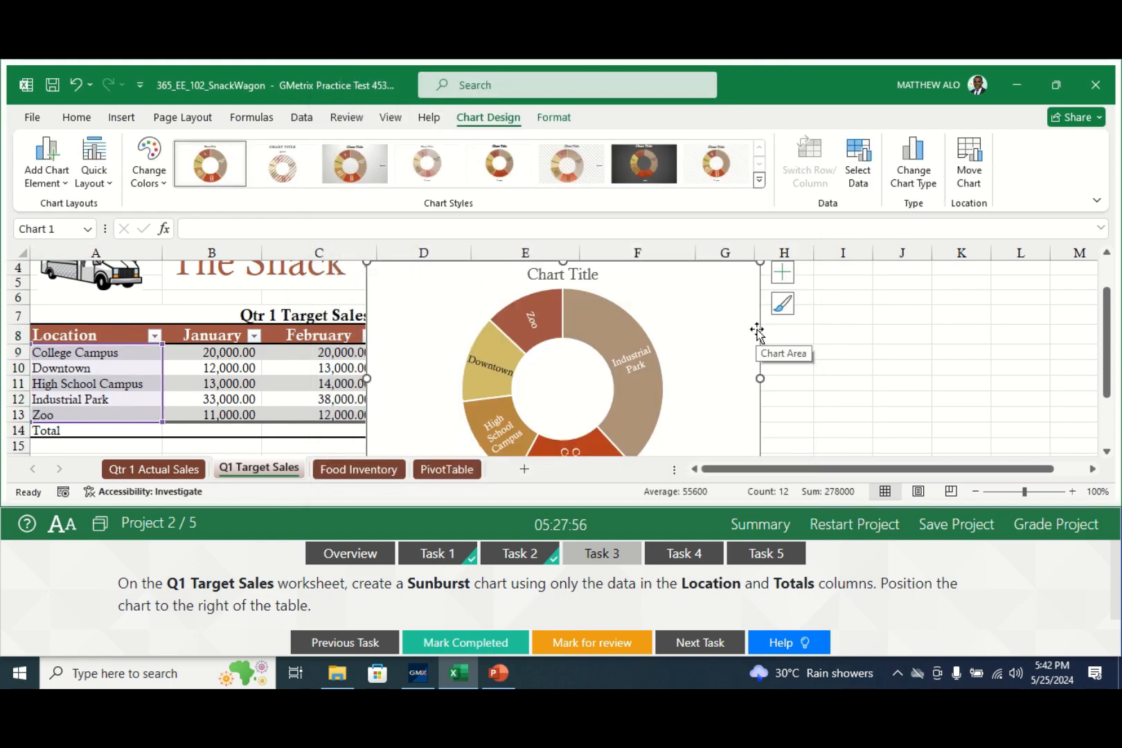
Move the Sunburst chart beside the Qtr 1 Target Sales table, starting in column F, and mark Task 3 as completed
drag(757, 331, 989, 356)
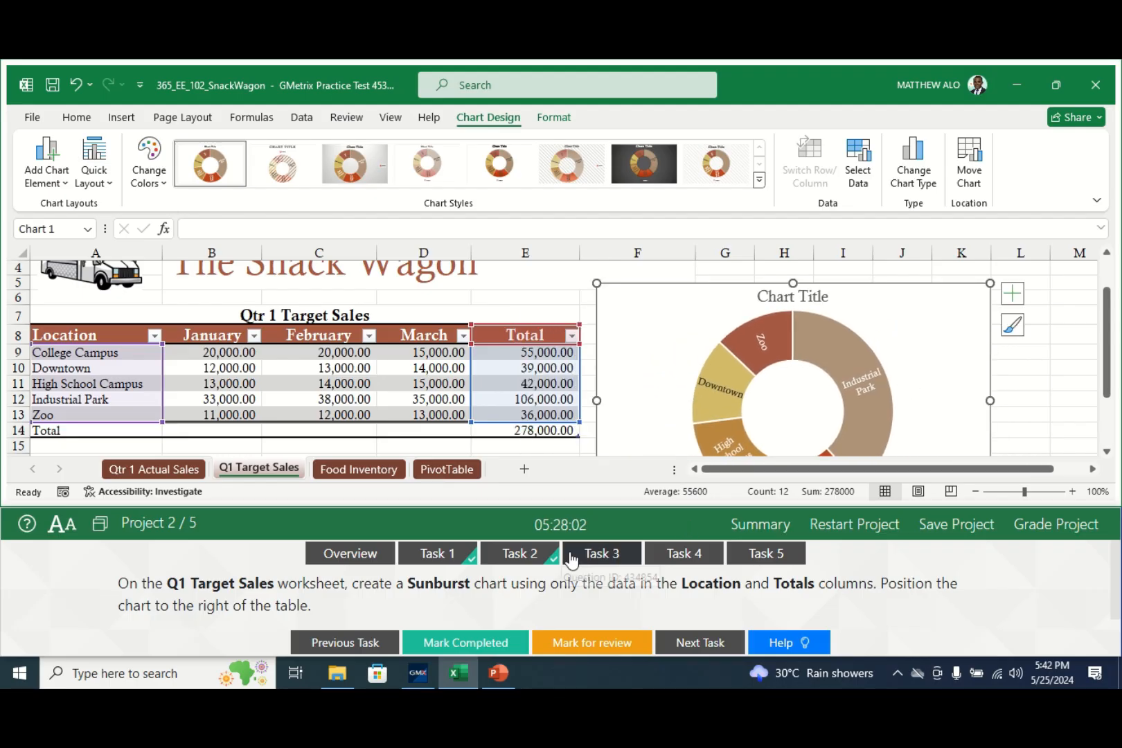
click(455, 644)
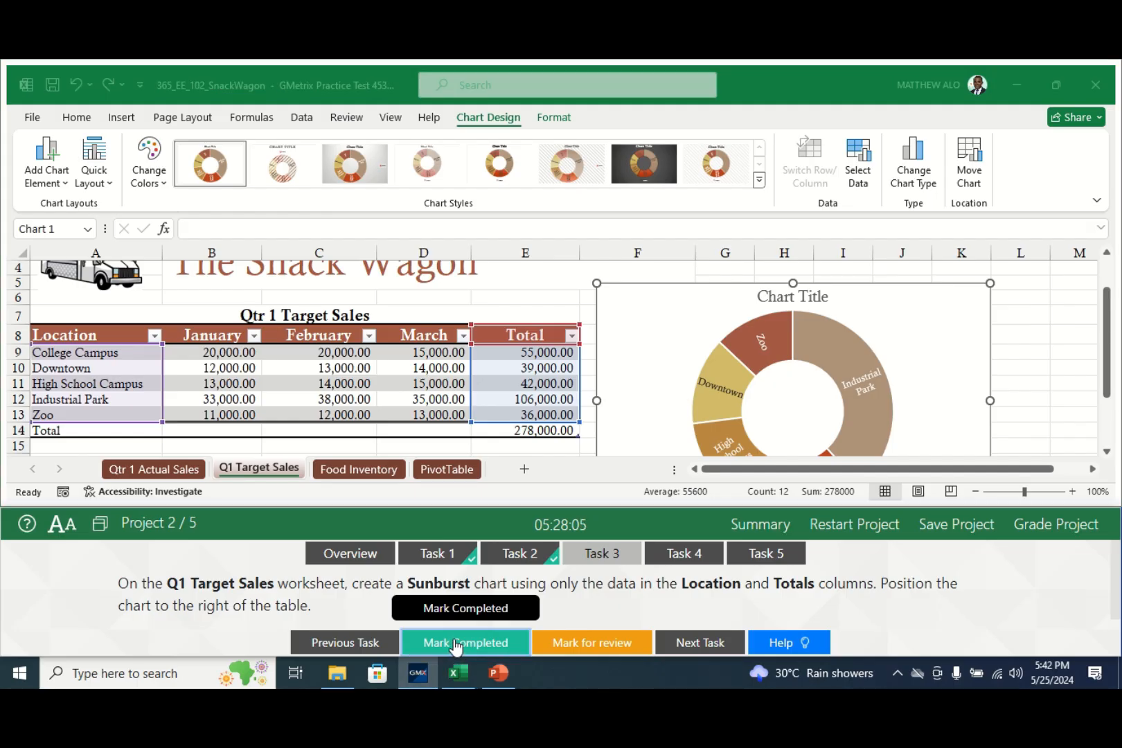
Open Task 4, add a watch to cell H12 of Qtr 1 Actual Sales, and mark the task as completed
click(690, 554)
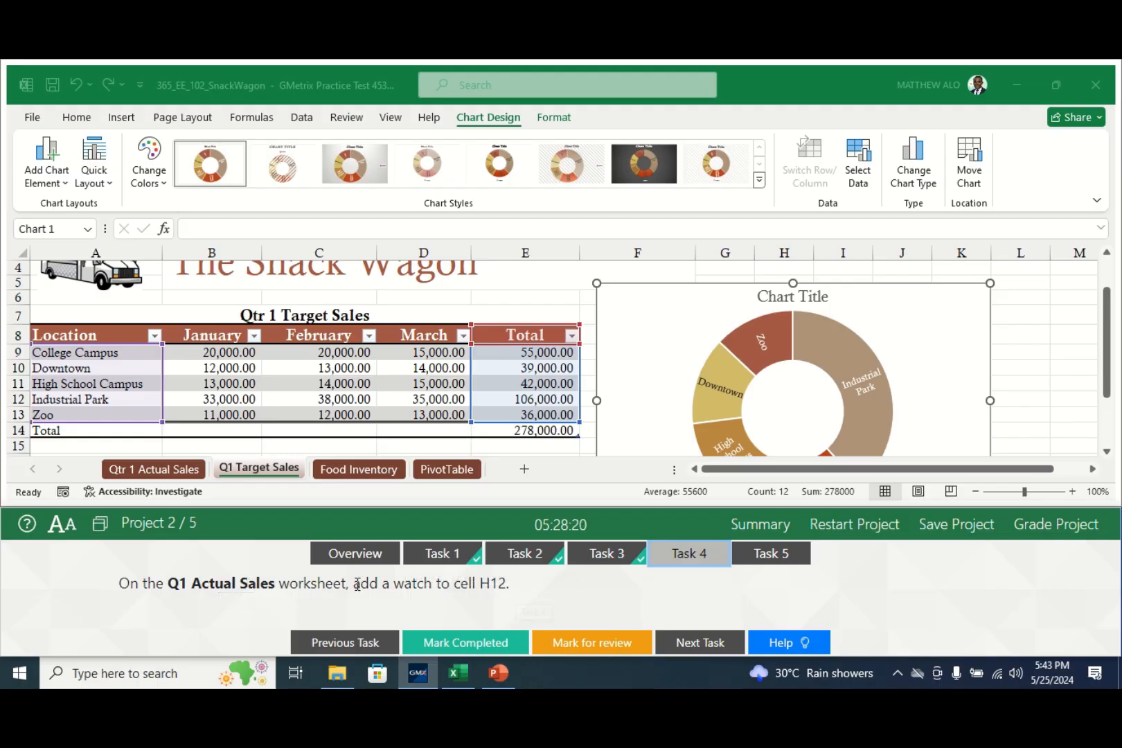
click(166, 476)
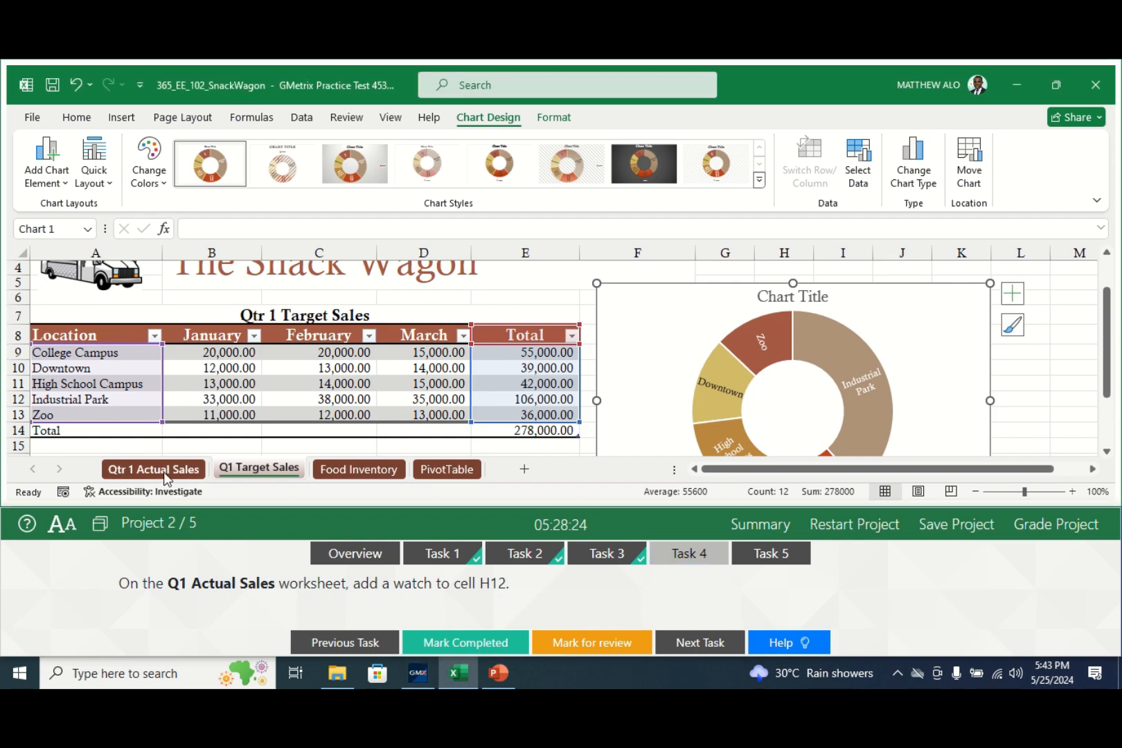
click(163, 470)
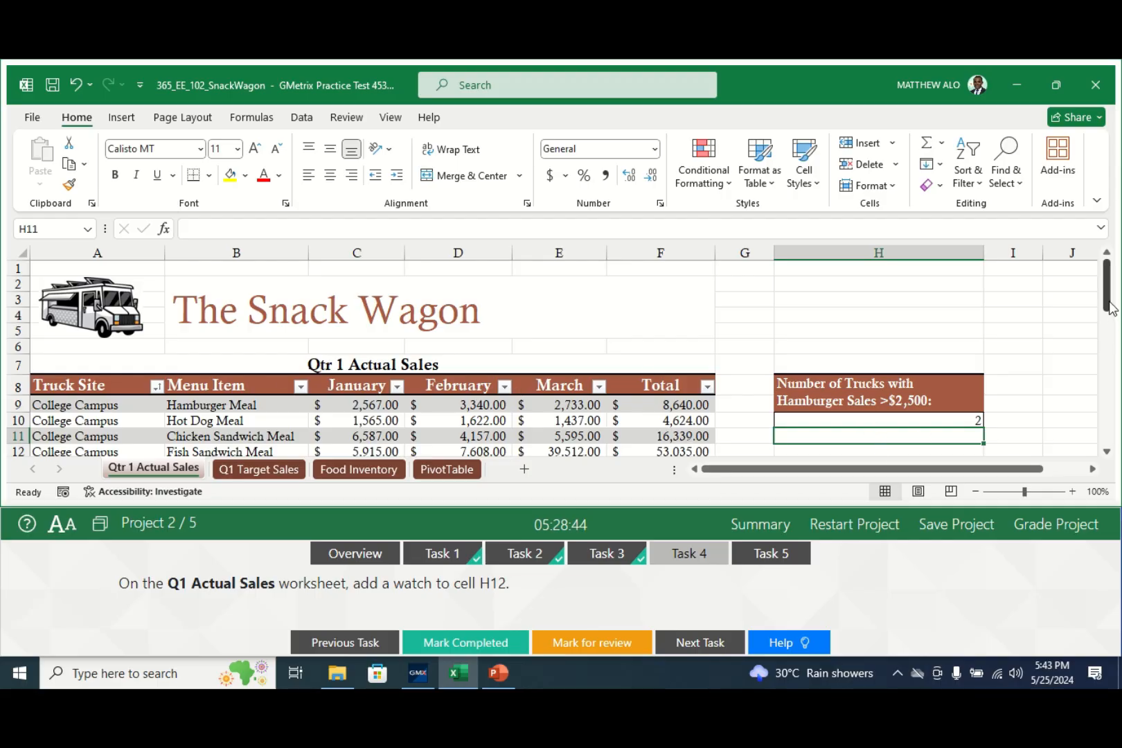
drag(1107, 303, 1106, 312)
click(932, 423)
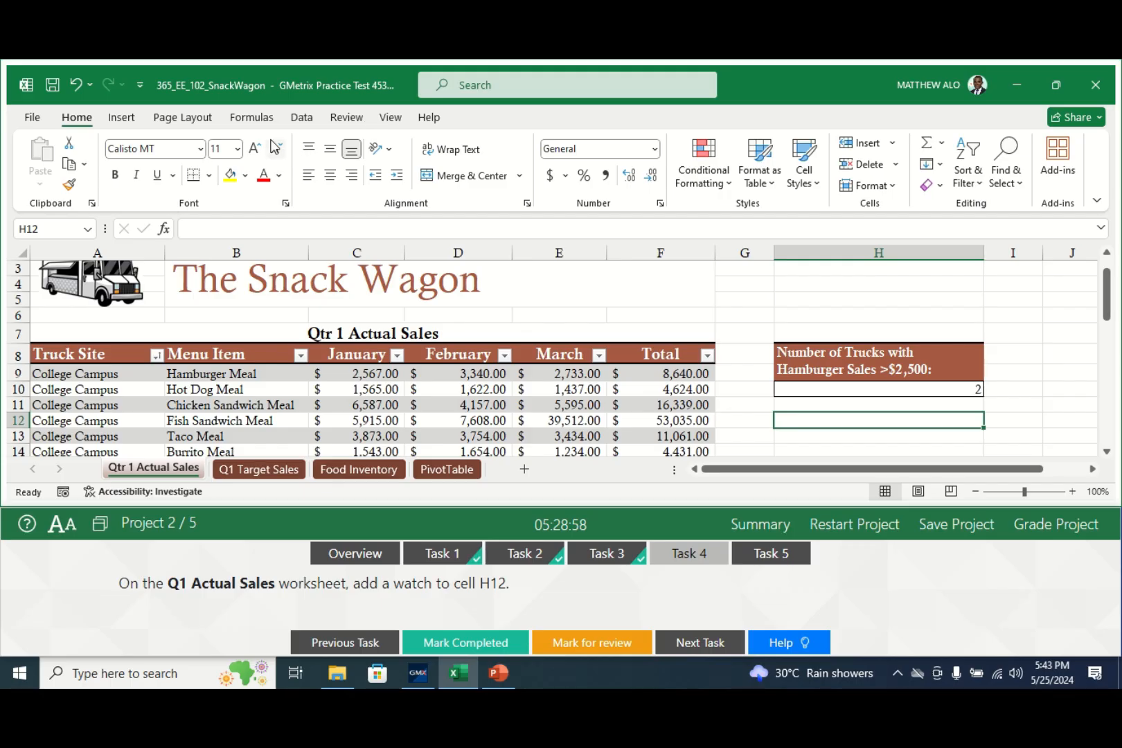
click(253, 119)
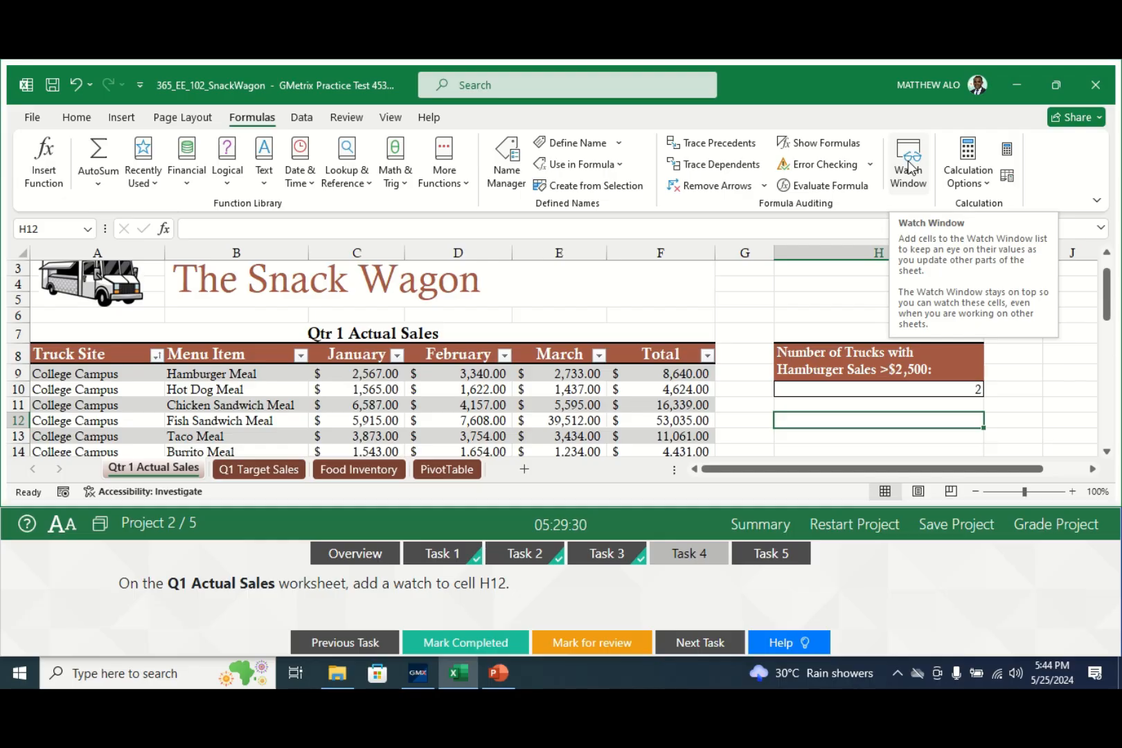
click(910, 166)
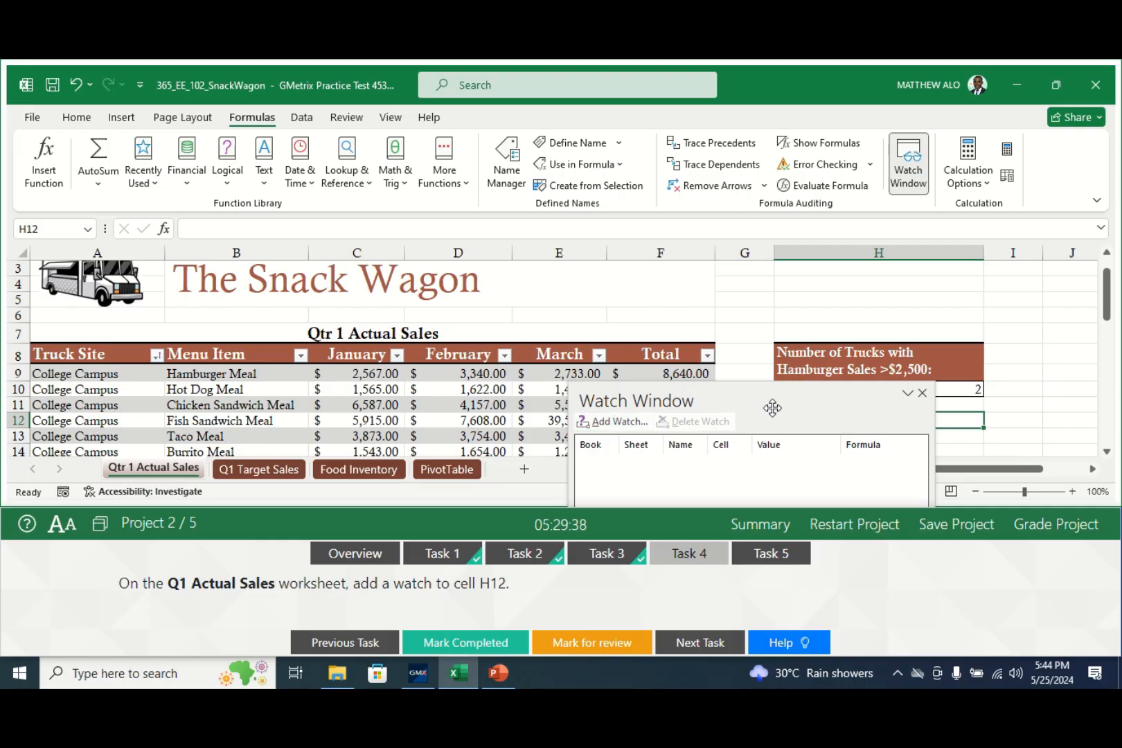
drag(772, 408, 785, 268)
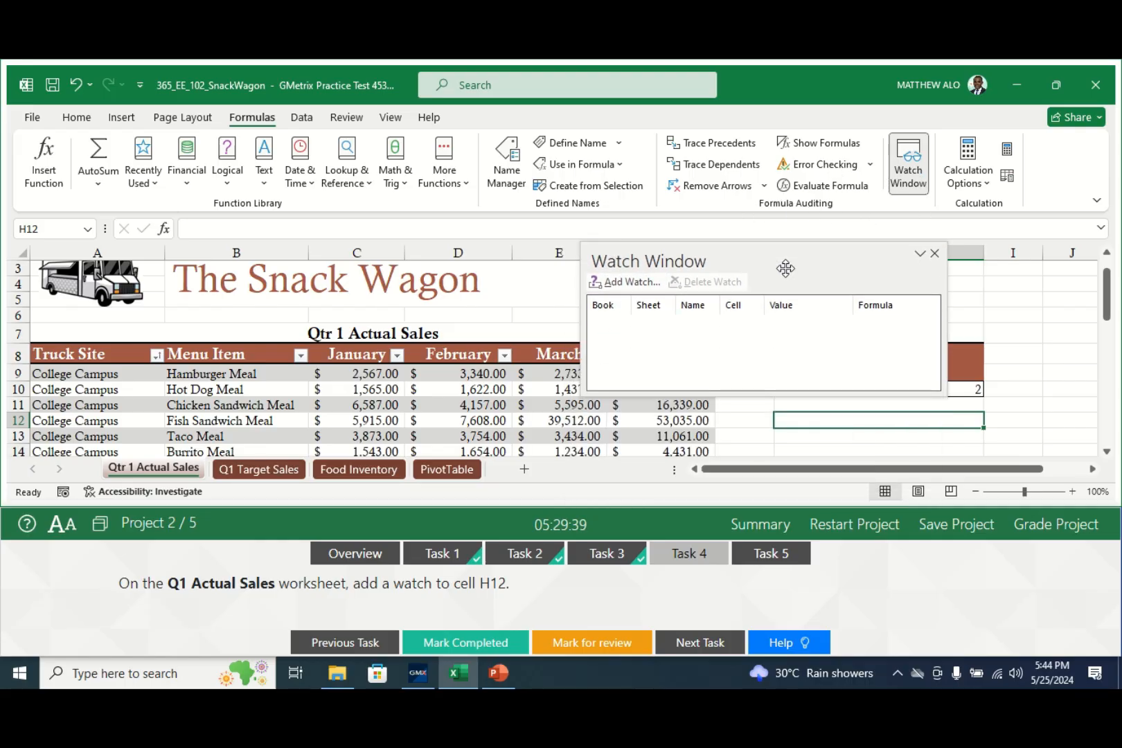
click(636, 282)
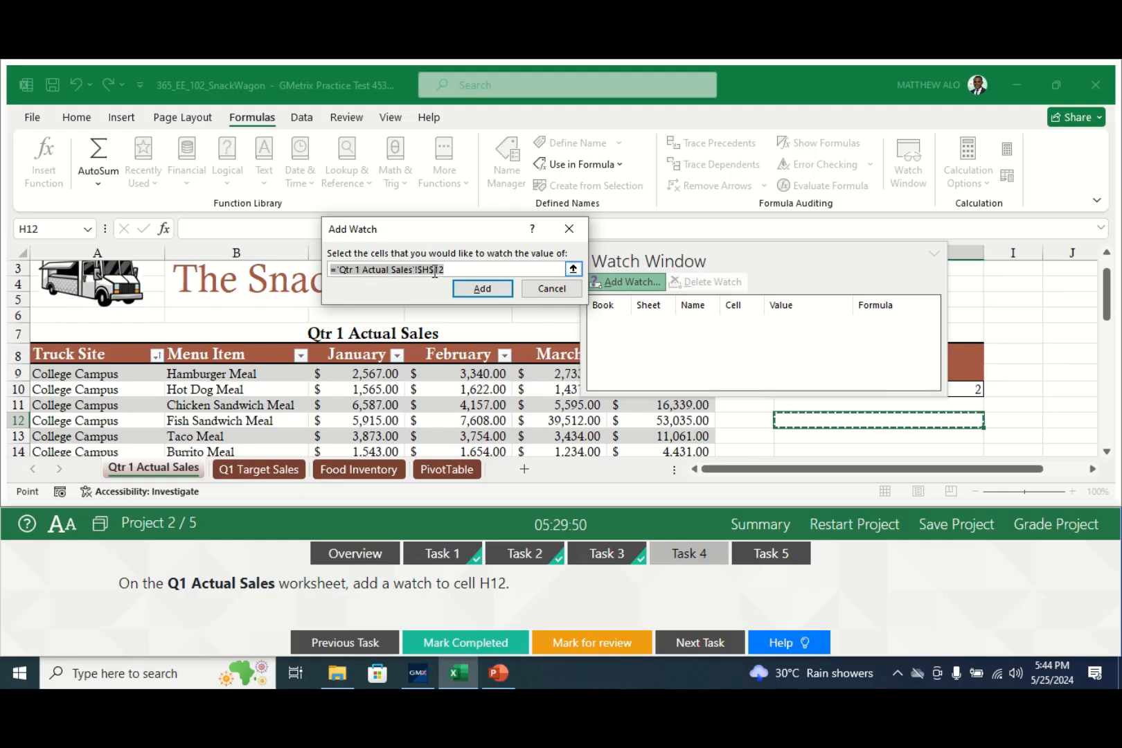
click(490, 290)
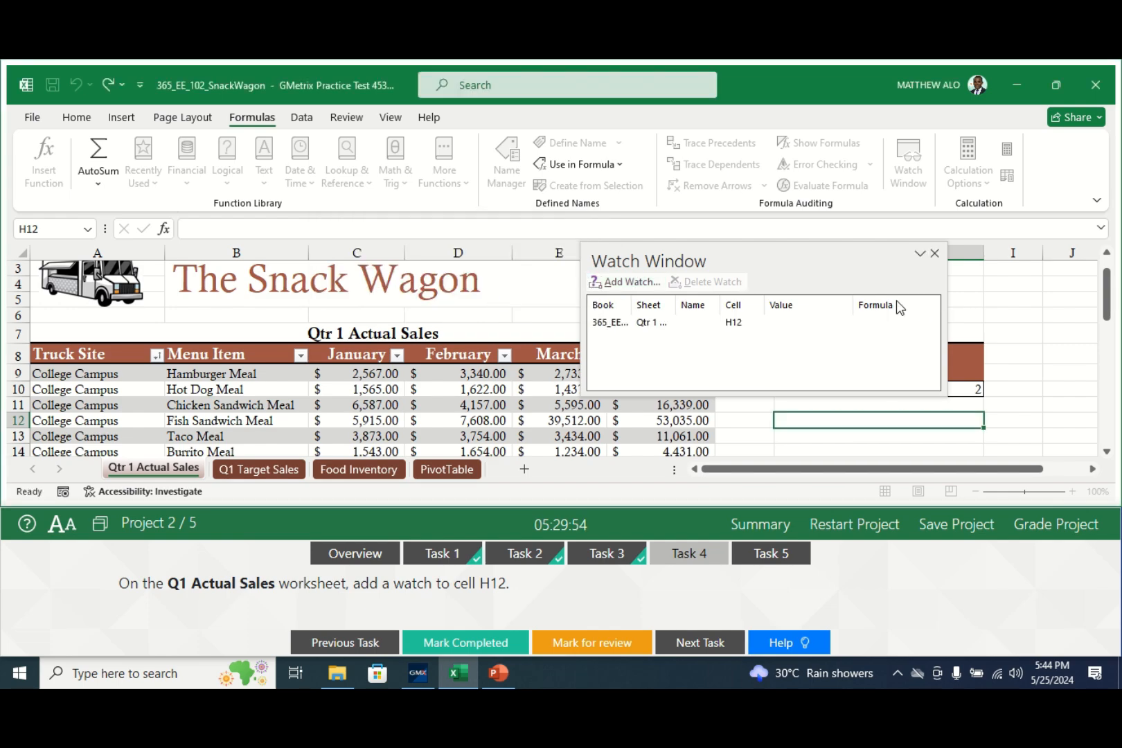
click(934, 255)
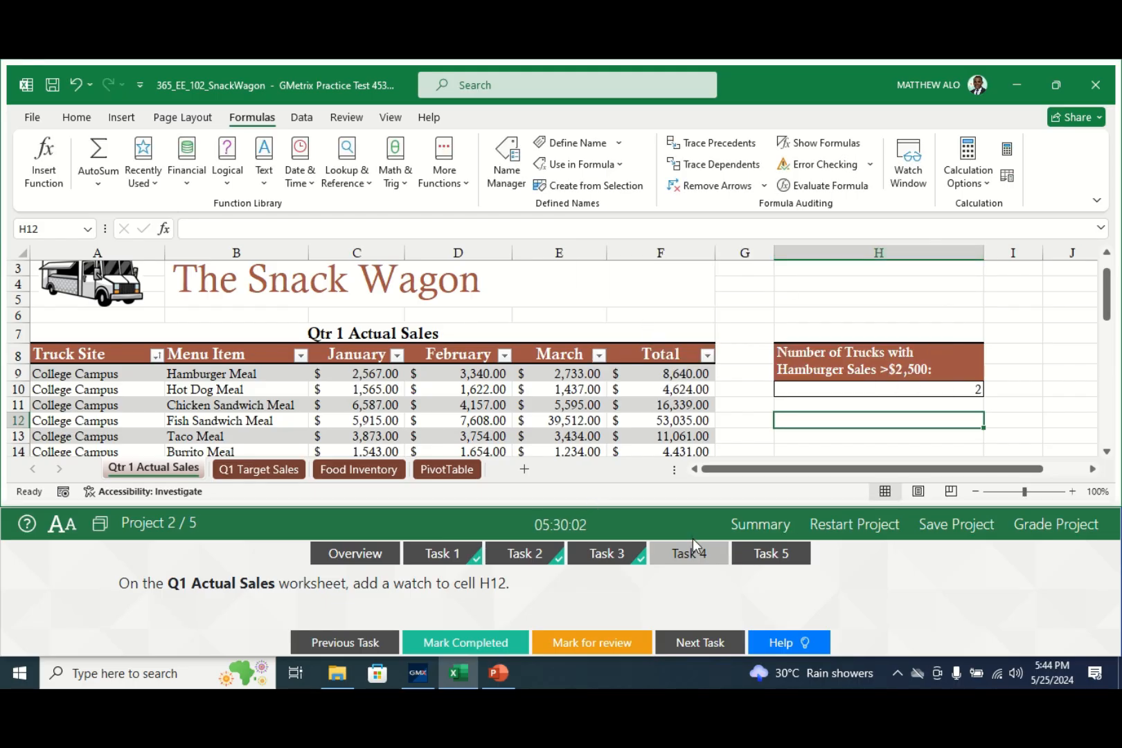
click(459, 643)
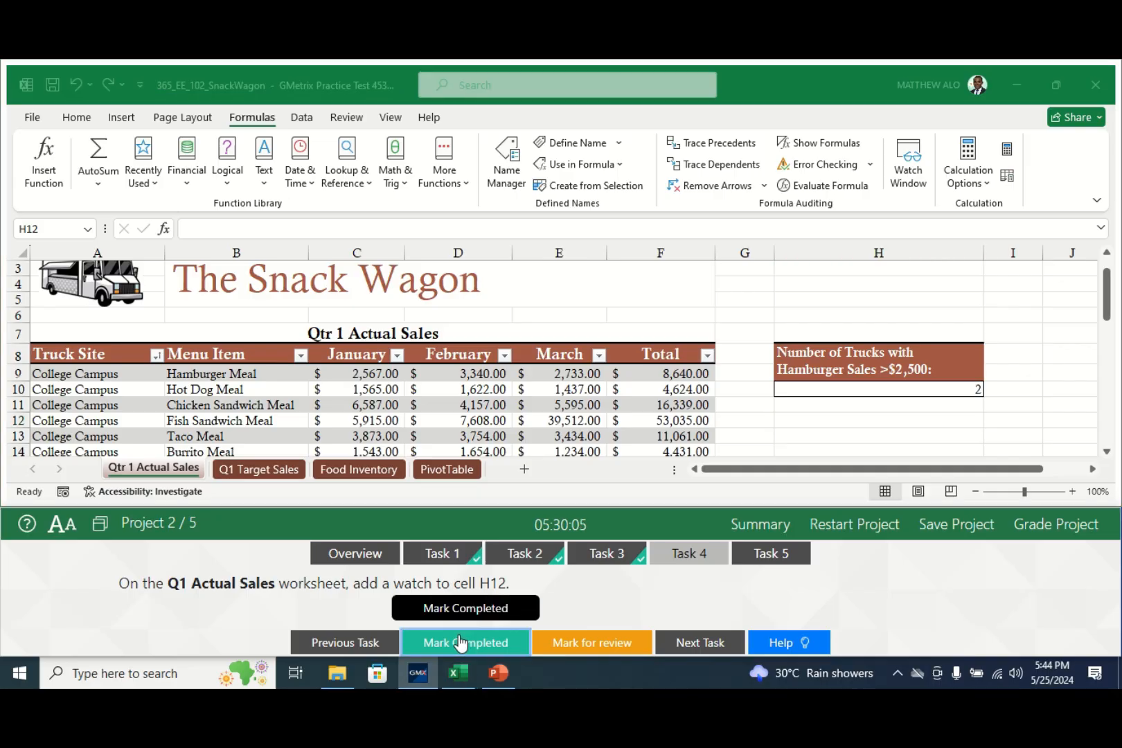
Open Task 5, turn on grand totals for columns only in the PivotTable worksheet, and mark the task as completed
click(773, 558)
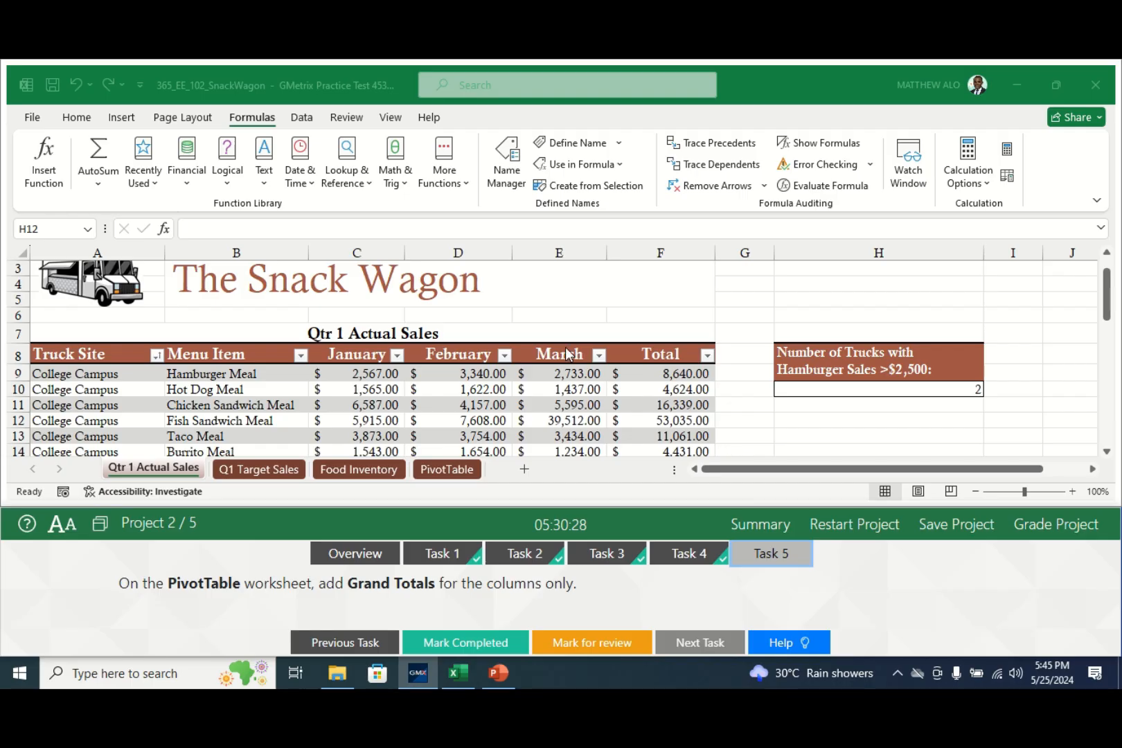
click(445, 469)
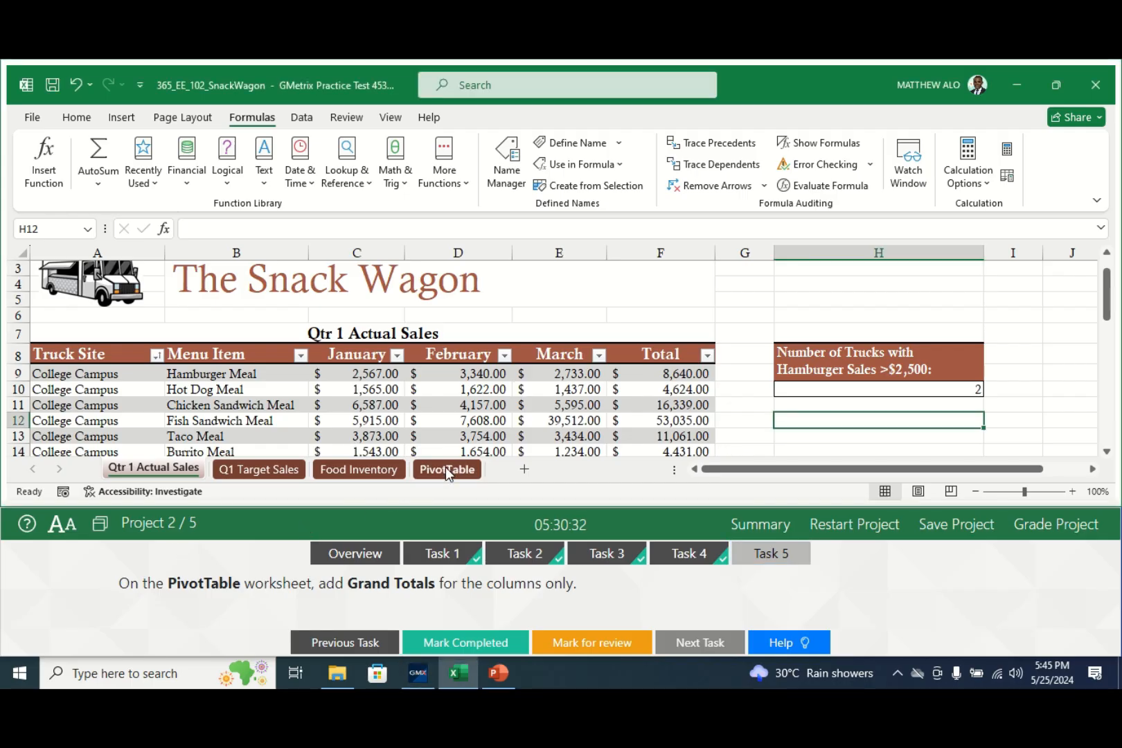
click(445, 469)
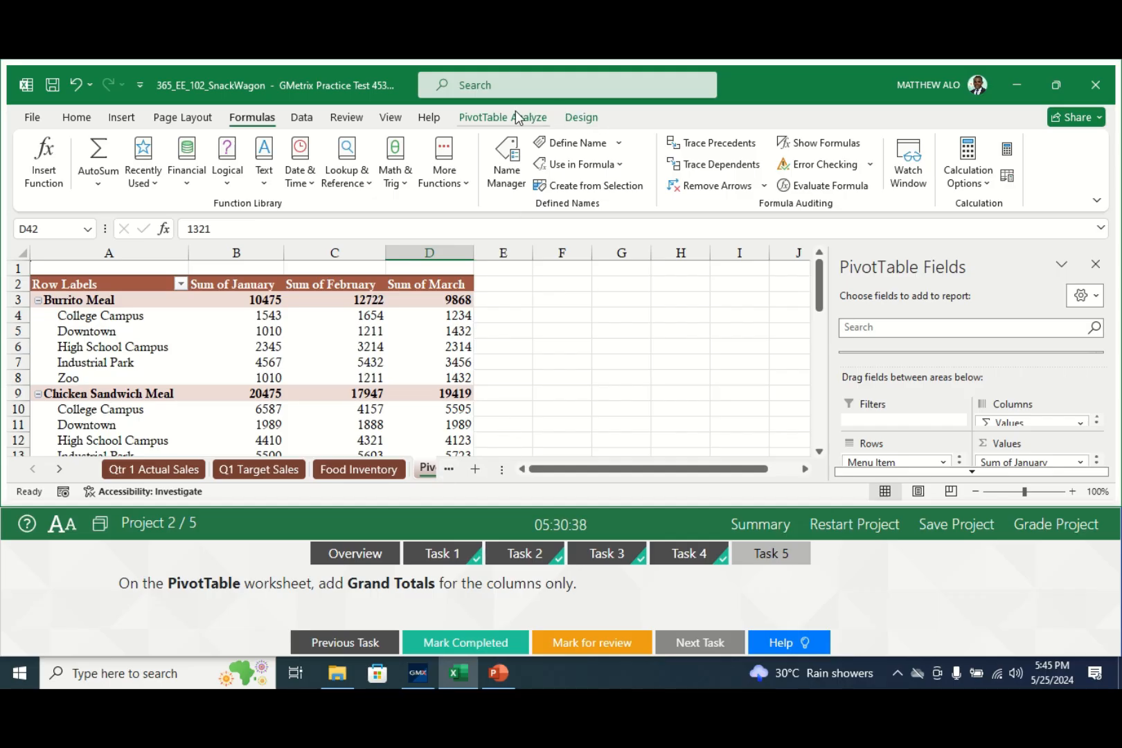
click(582, 118)
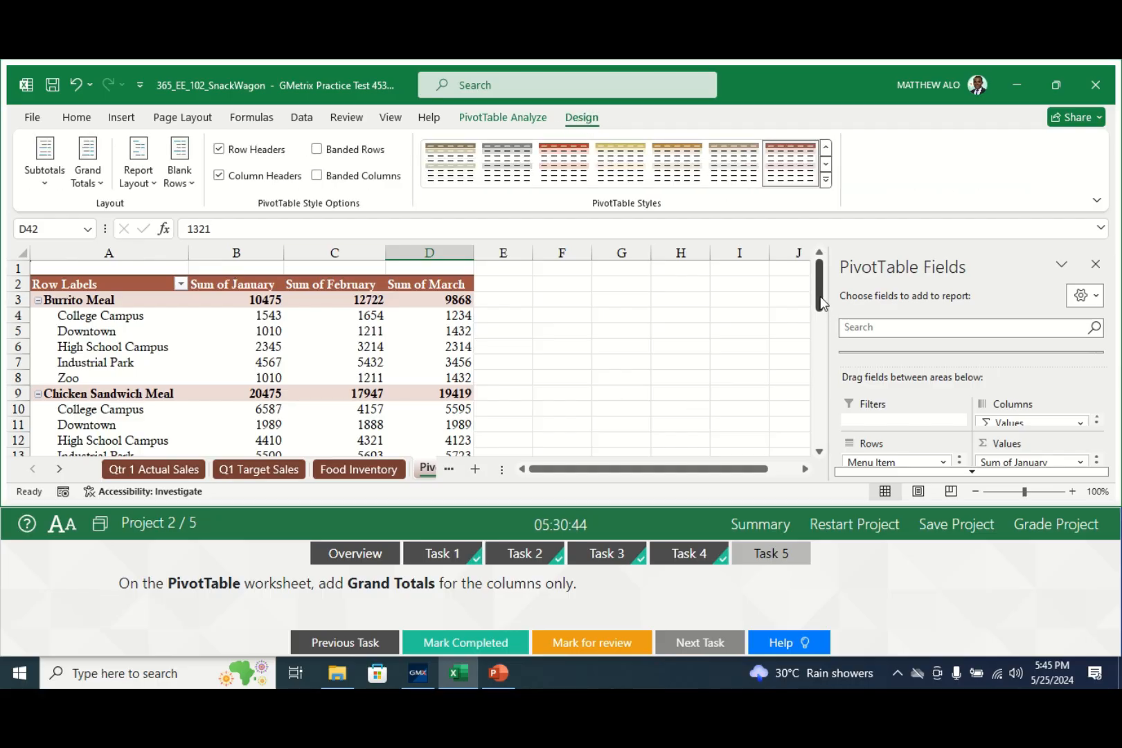
drag(821, 302, 852, 452)
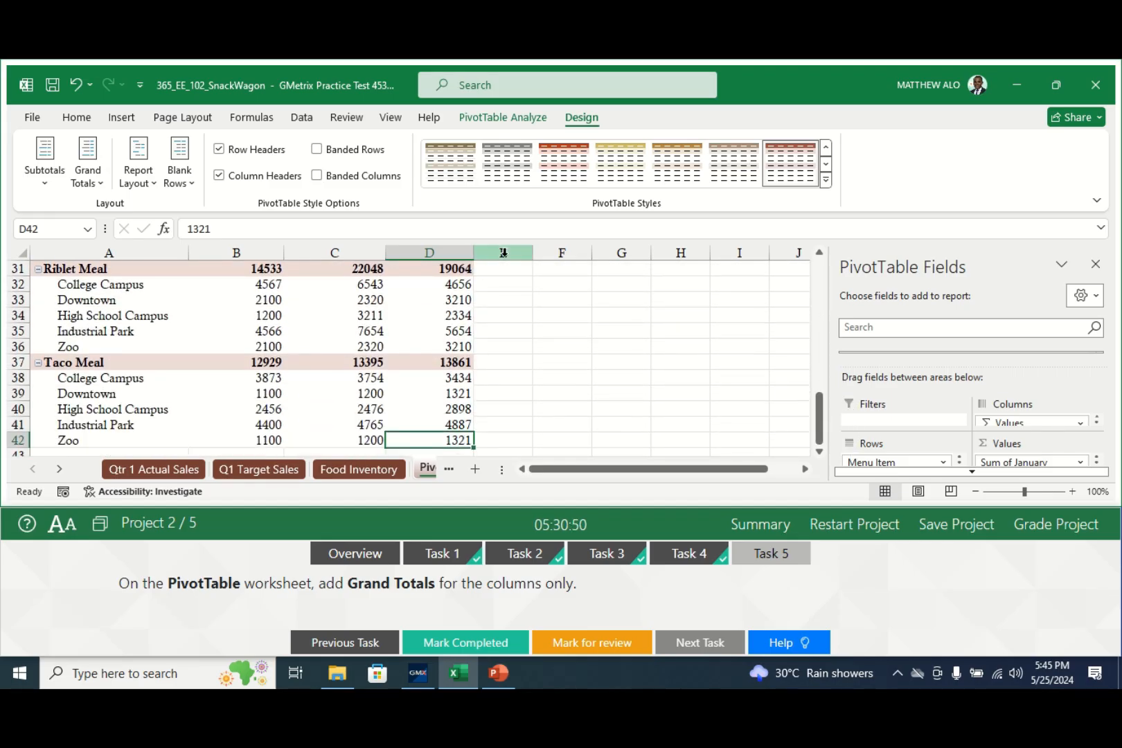
click(99, 186)
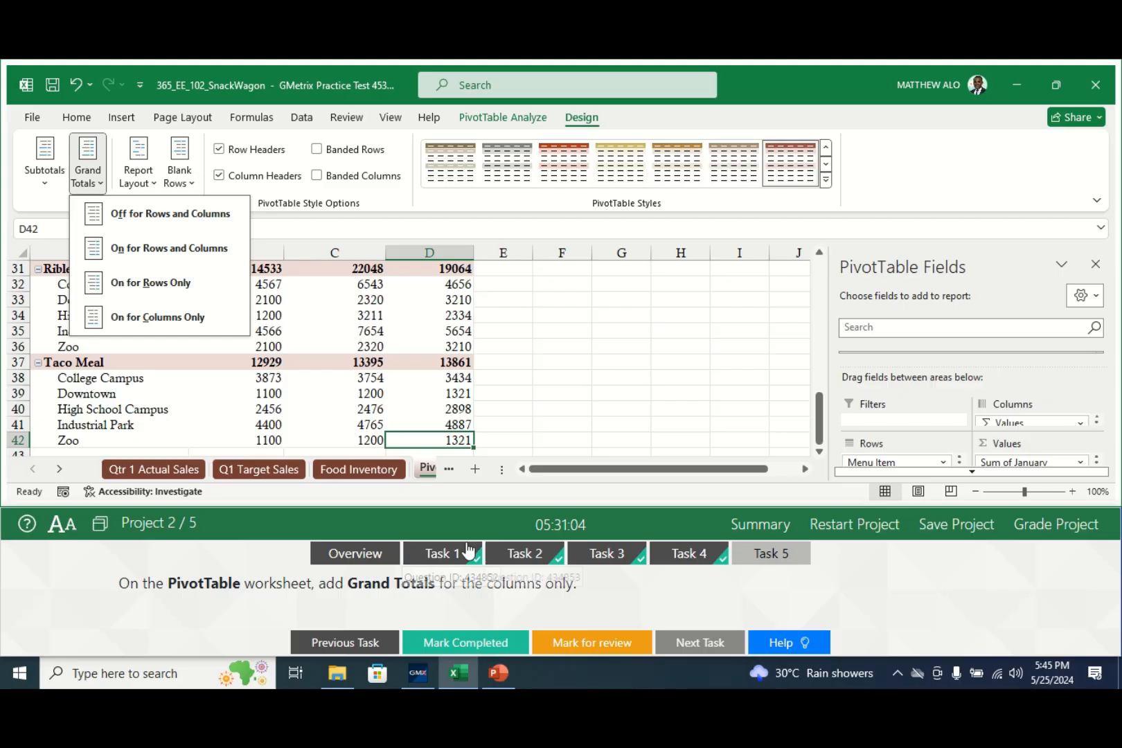
click(177, 319)
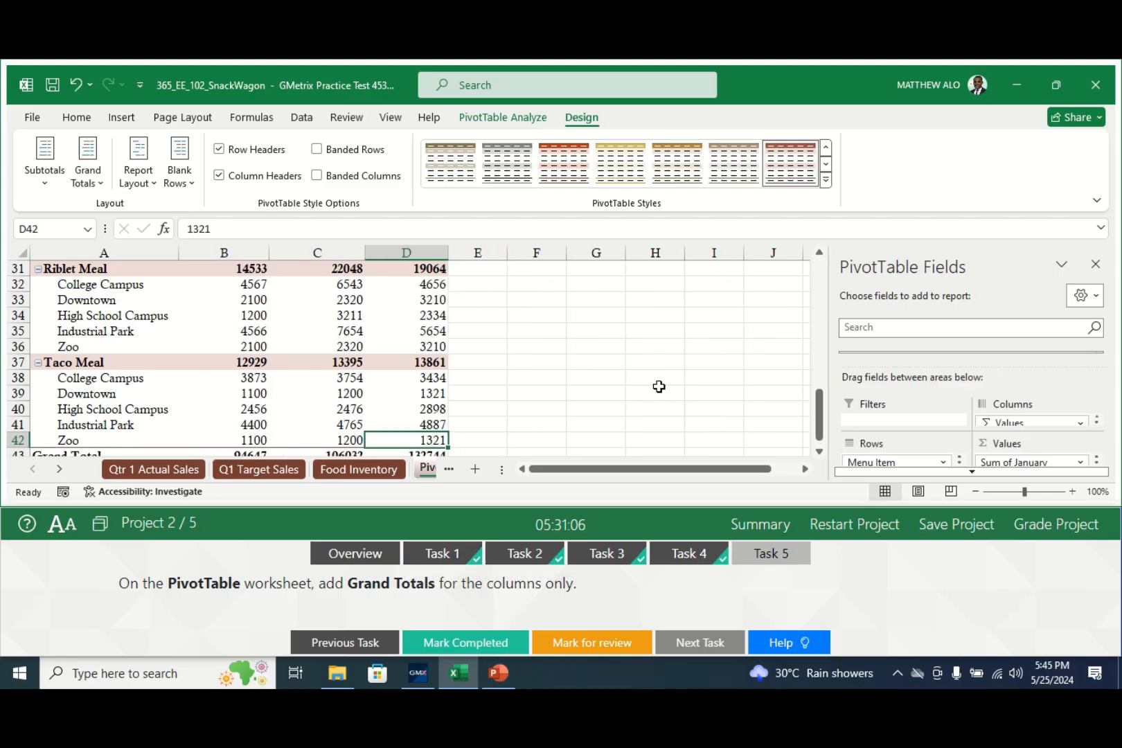
drag(825, 425, 821, 433)
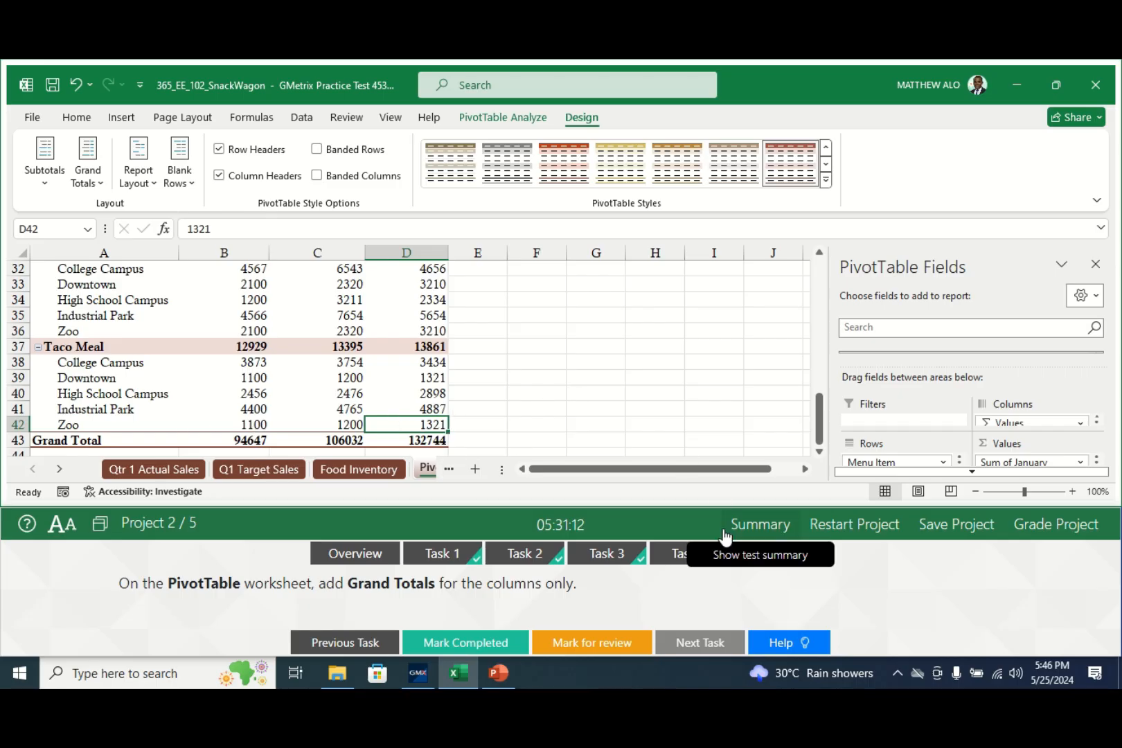
click(473, 647)
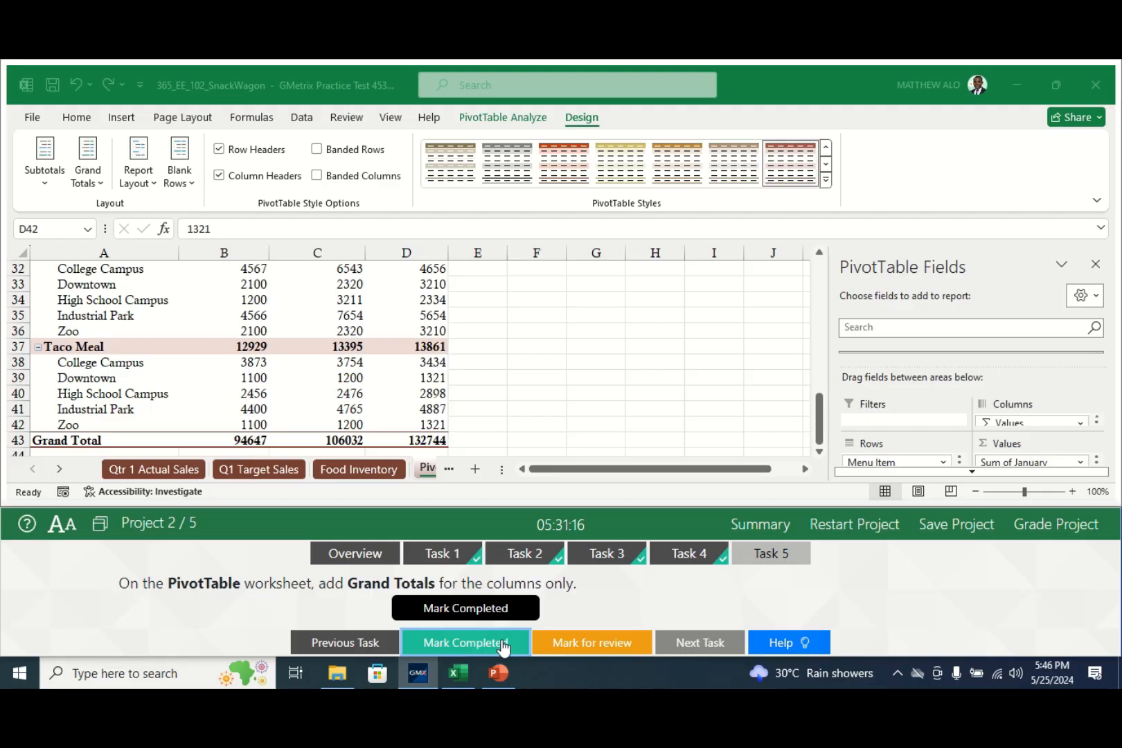